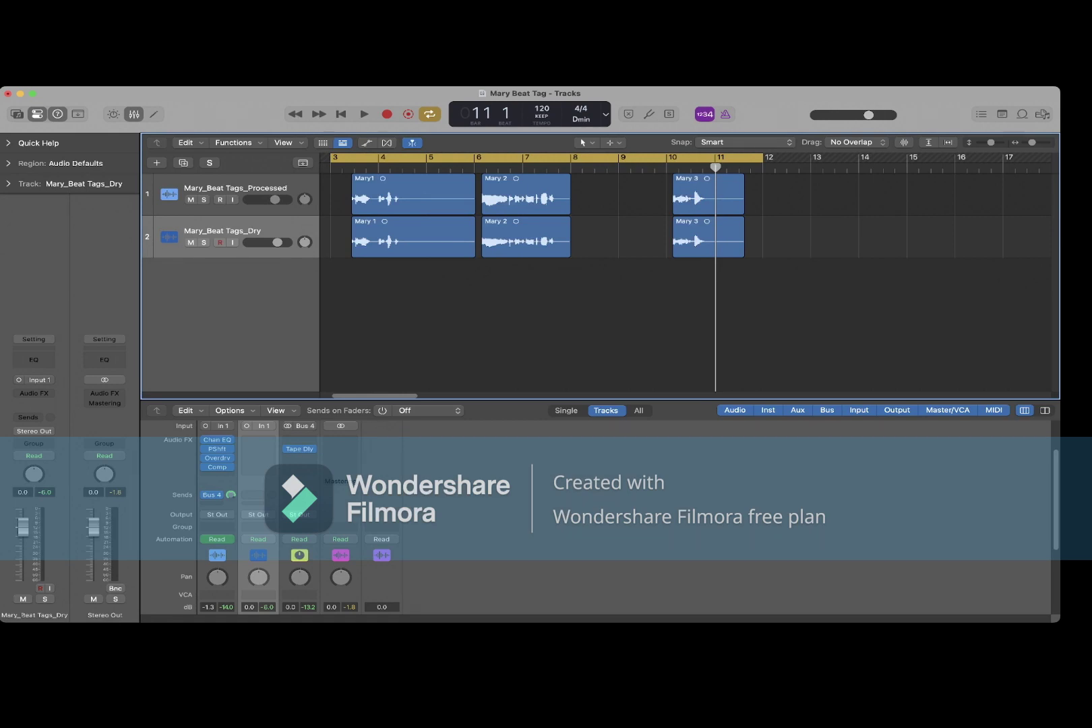
Fit the cycle range around the three Mary regions and play back the Mary_Beat Tags_Dry track soloed
drag(546, 157, 568, 157)
drag(783, 157, 750, 157)
key(s)
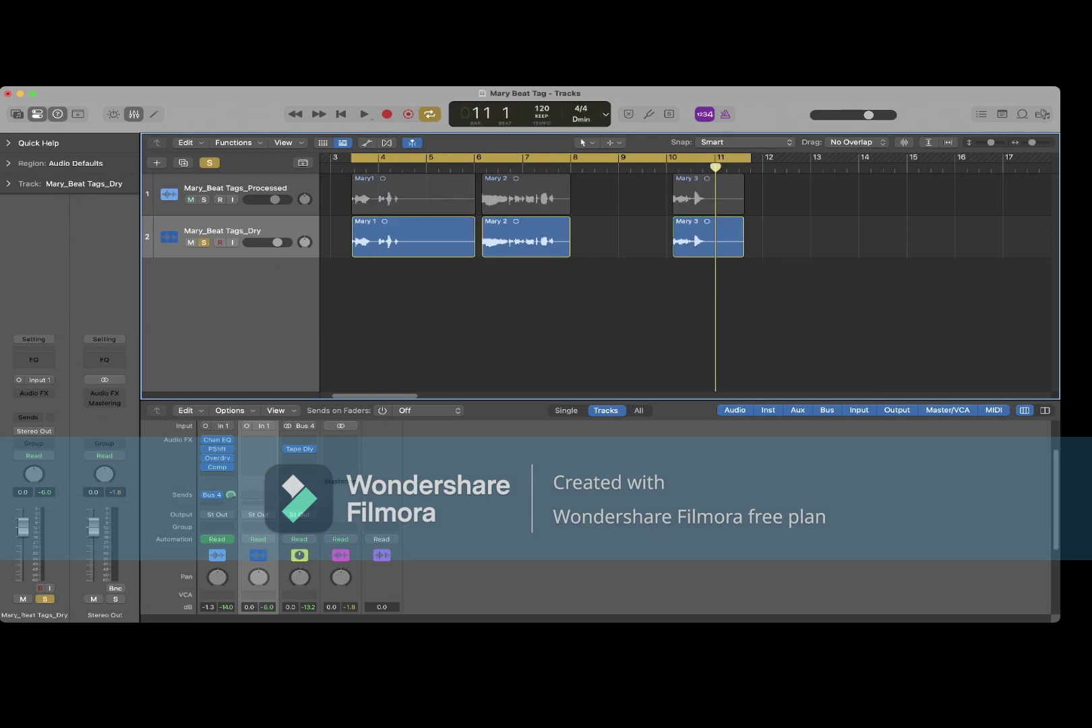
key(space)
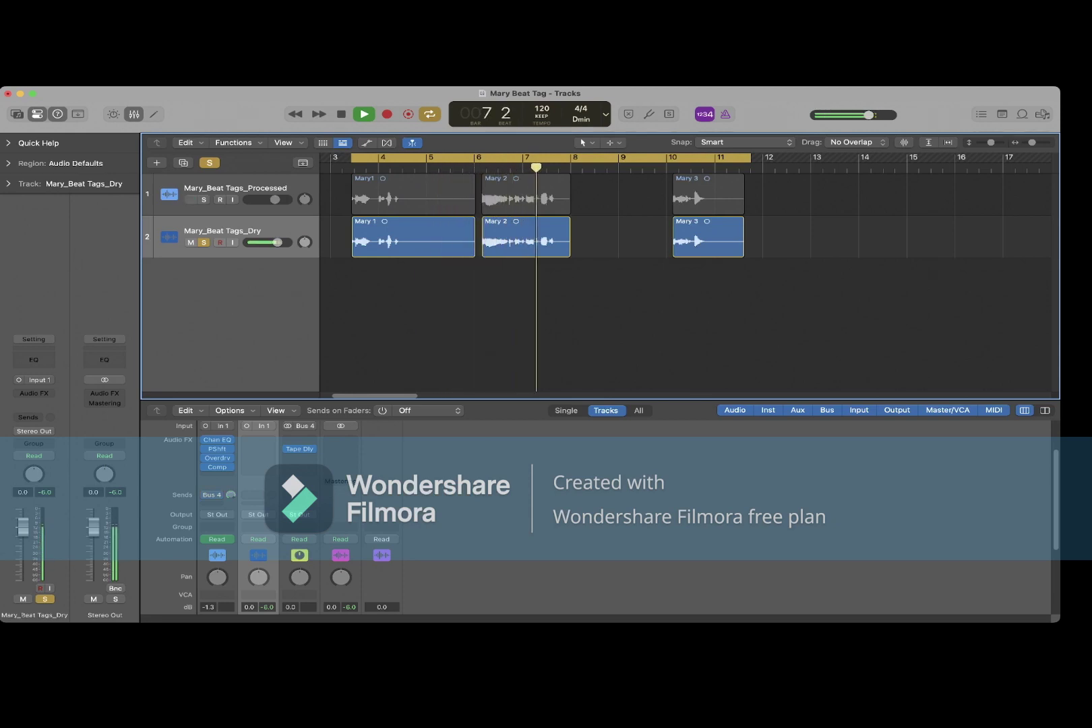
key(Up)
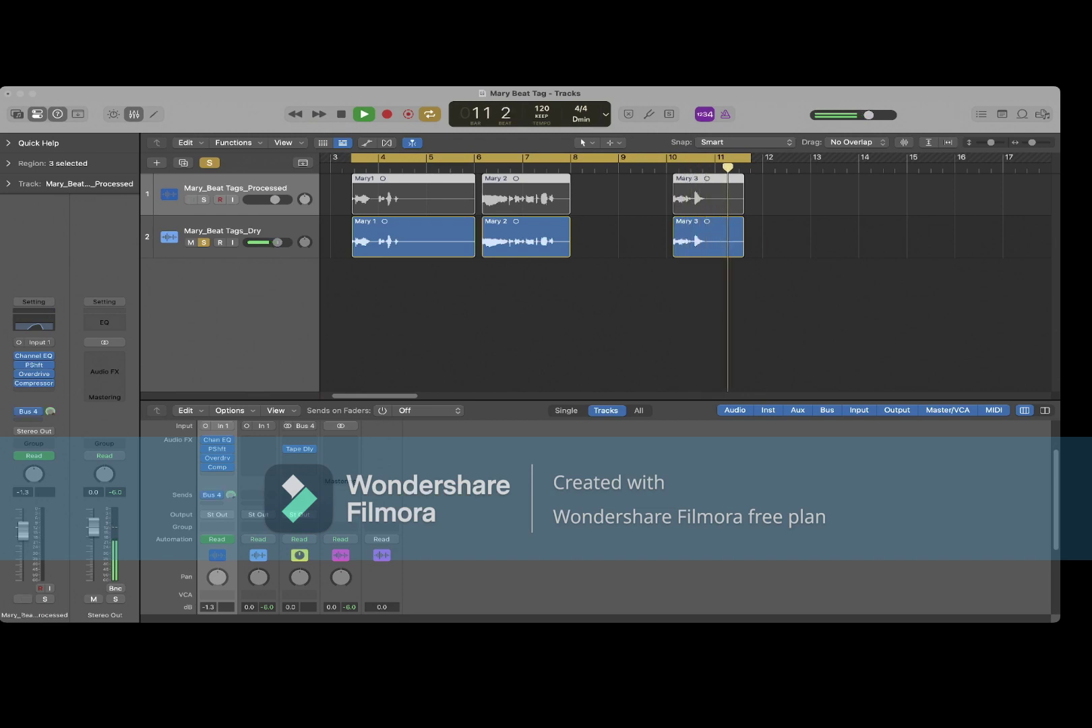
key(space)
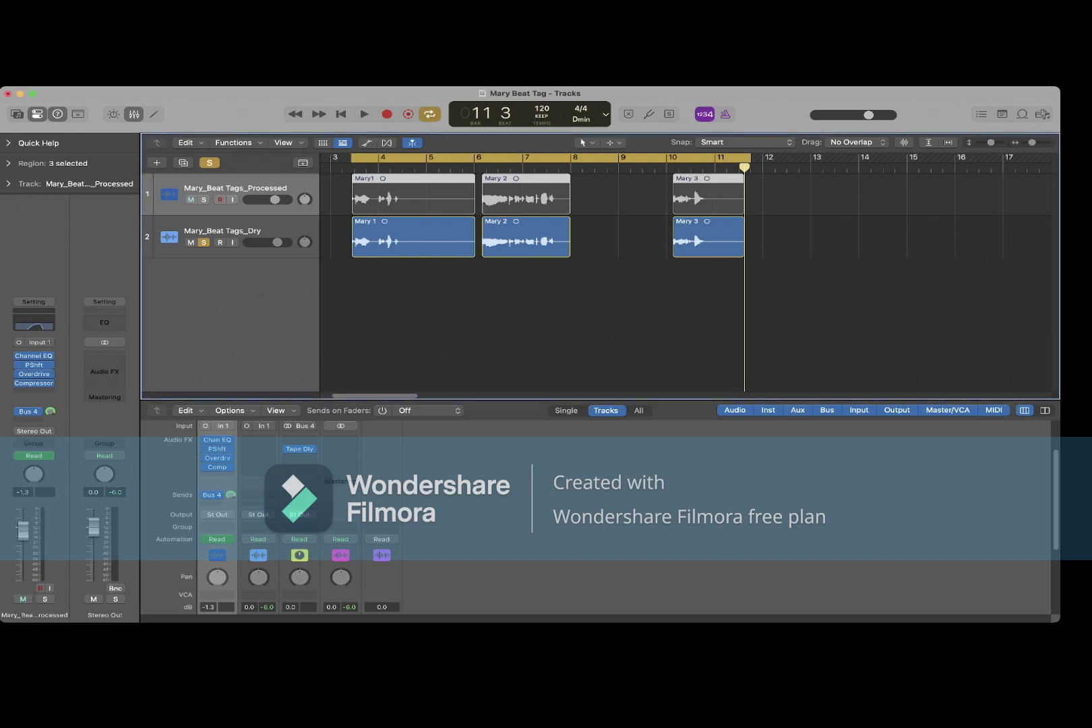
Solo the Mary_Beat Tags_Processed track instead of the dry one and play it back
key(s)
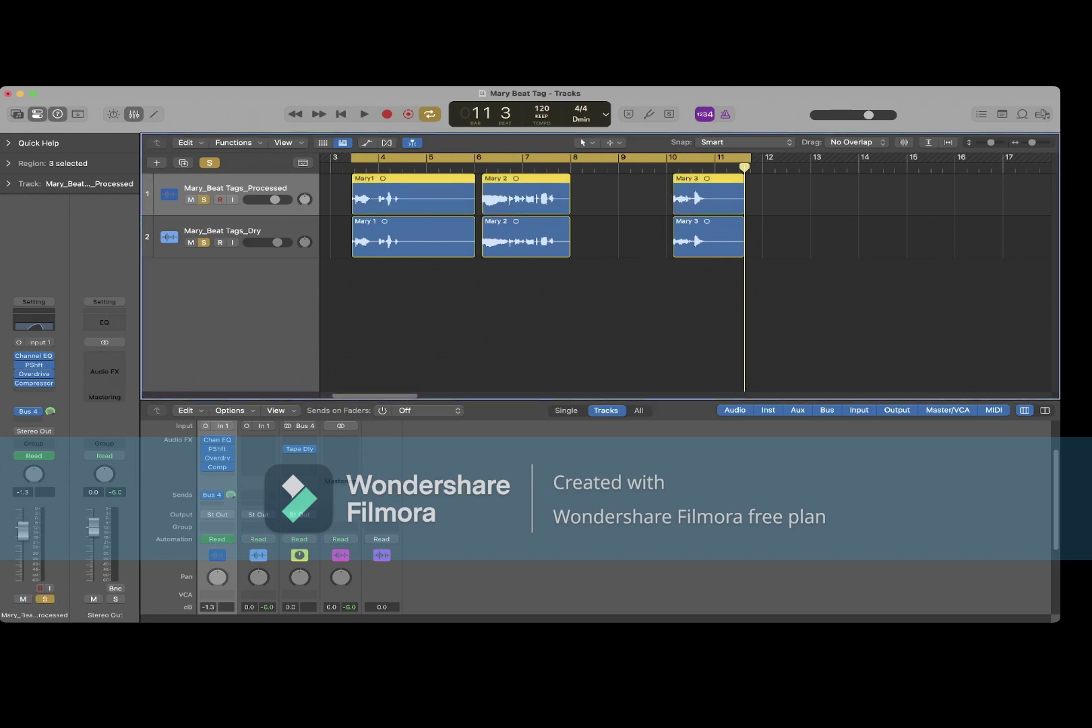
key(s)
key(space)
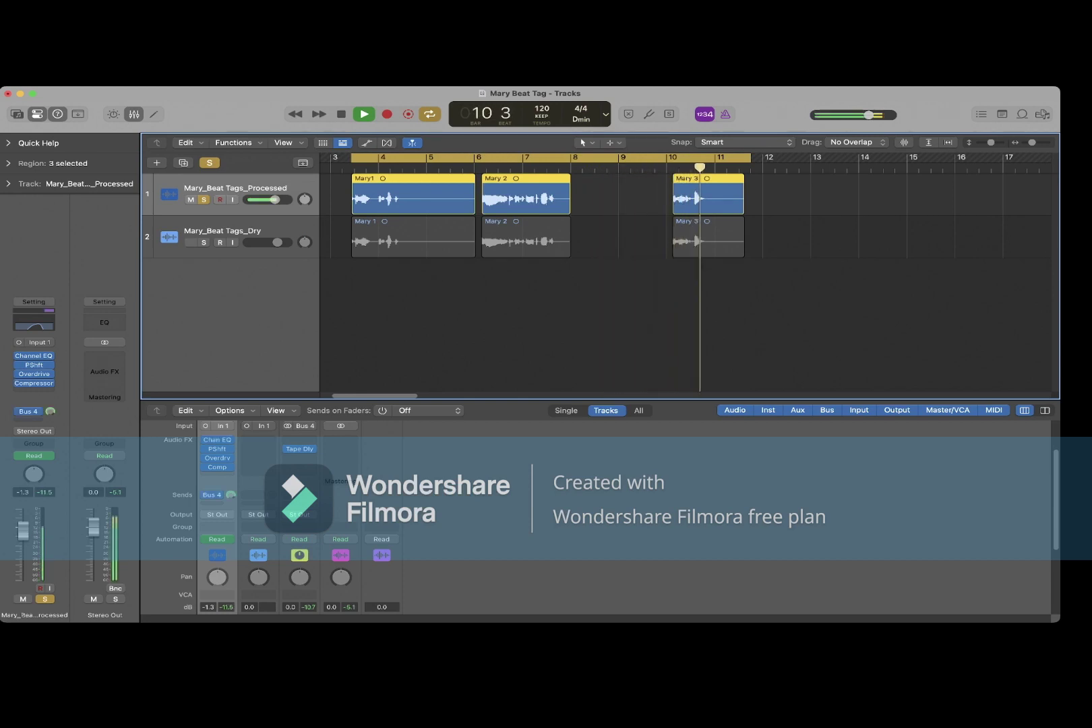
key(space)
Examine the effect plug-ins on the processed track's channel strip and on the Bus 4 delay channel
scroll(300, 517, down, 2)
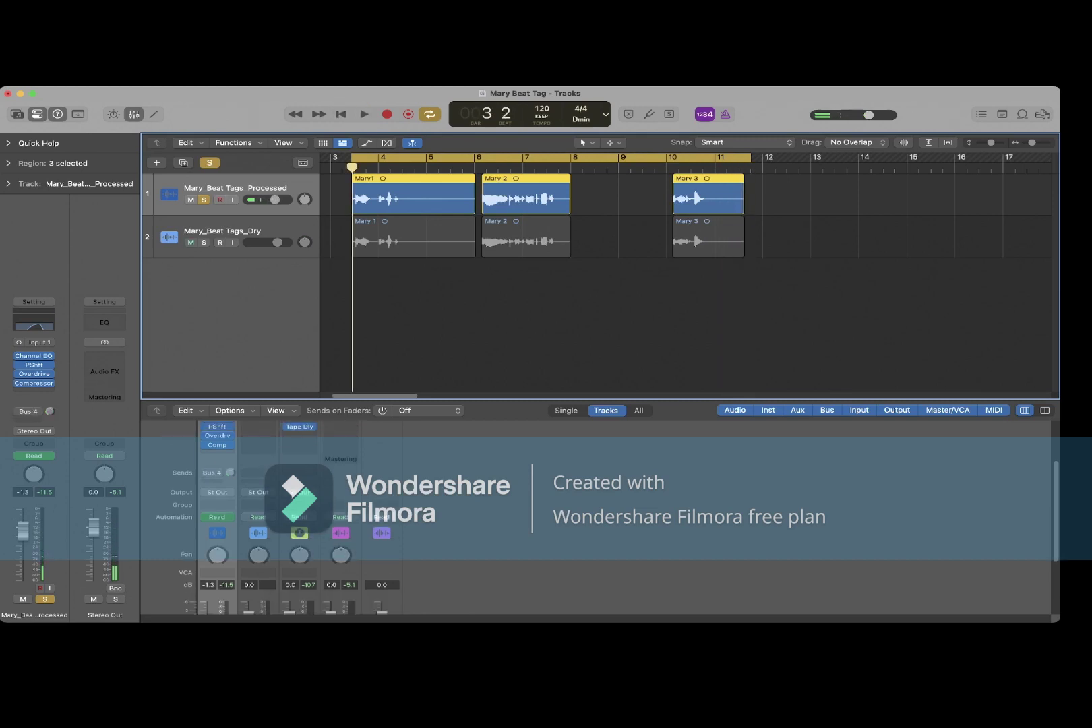
scroll(593, 513, up, 1)
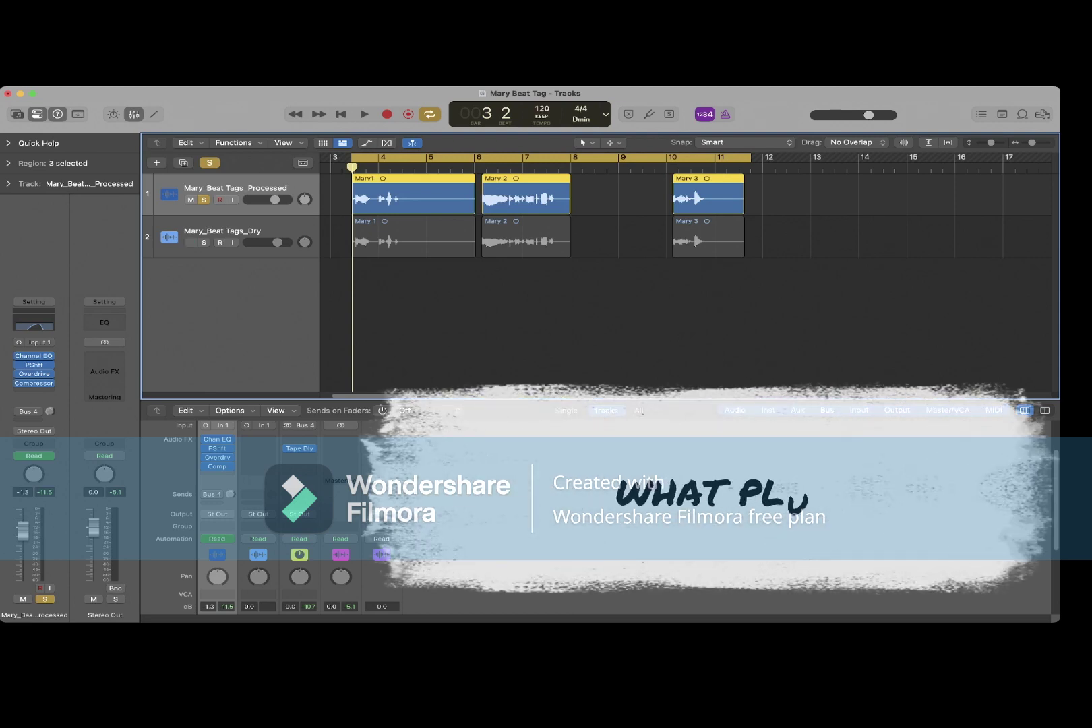
mouse_move(300, 449)
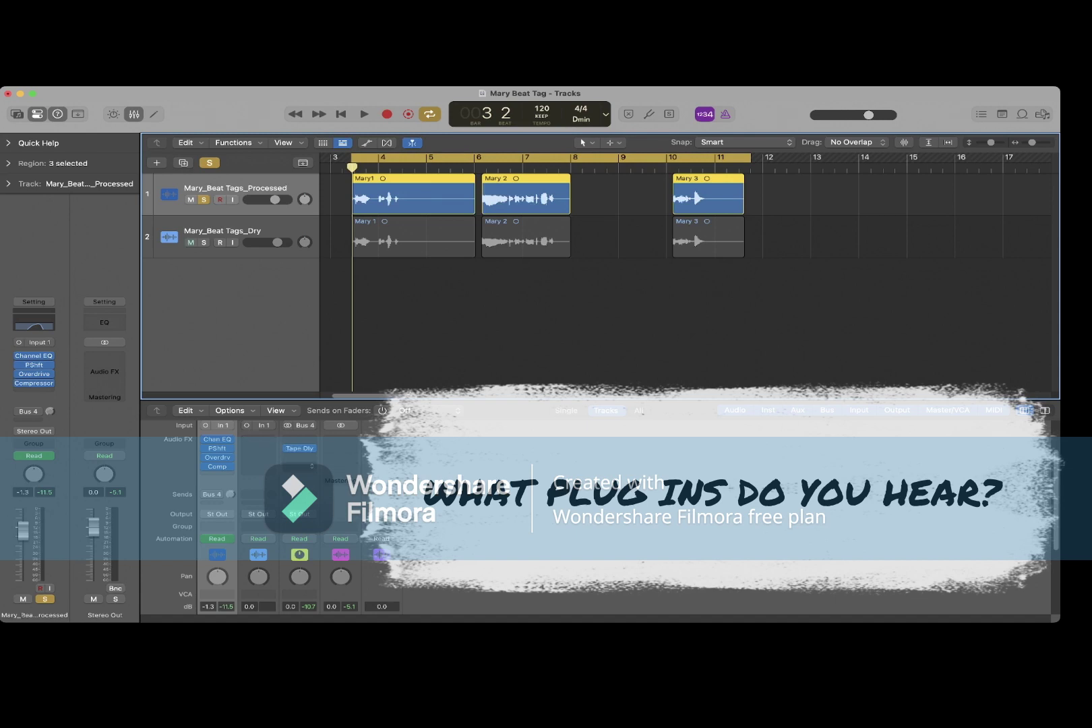
scroll(283, 512, up, 3)
scroll(297, 519, up, 1)
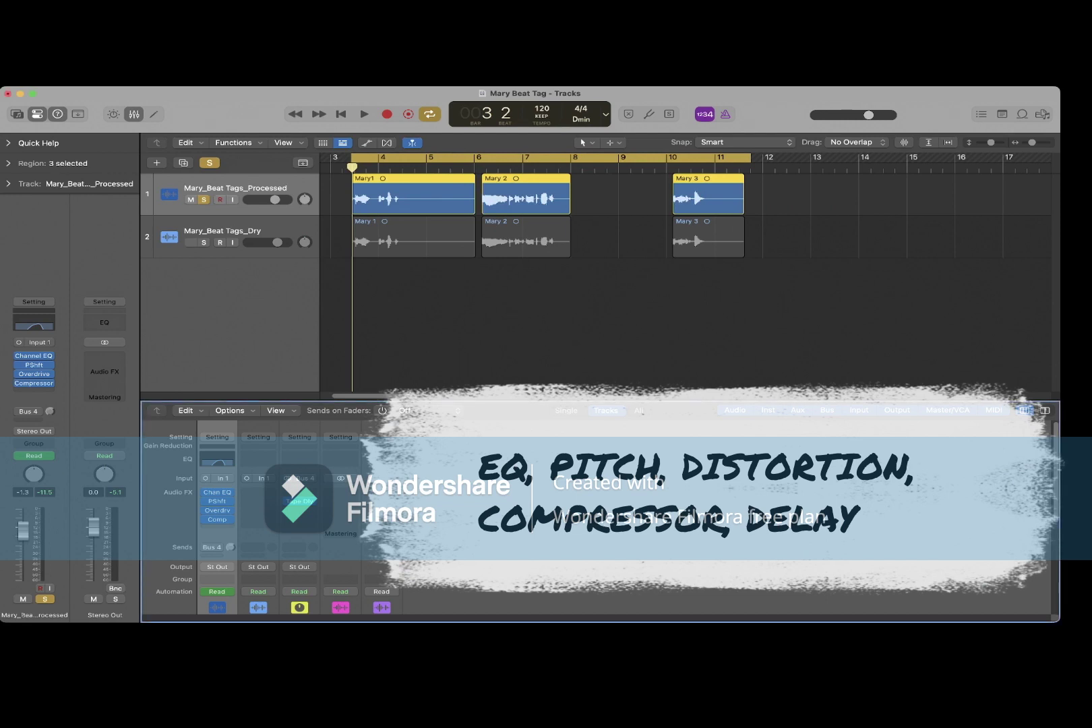
mouse_move(34, 355)
Solo only the Mary_Beat Tags_Dry track and play it back to check the peak level on the Stereo Out channel
click(203, 200)
click(222, 230)
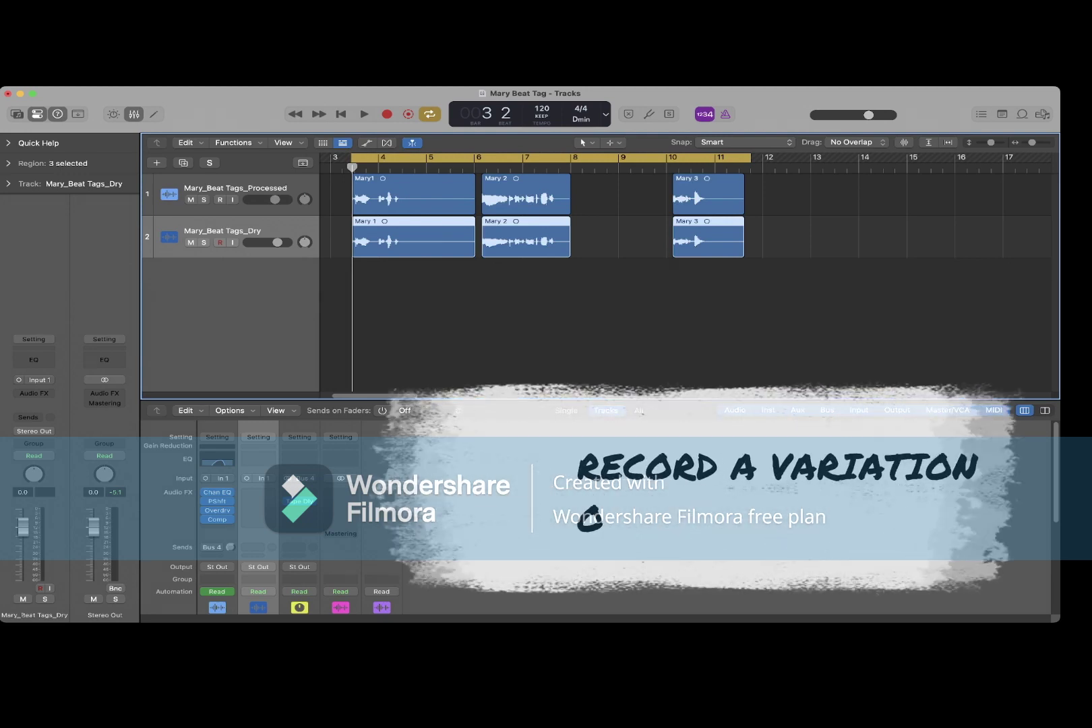
click(457, 276)
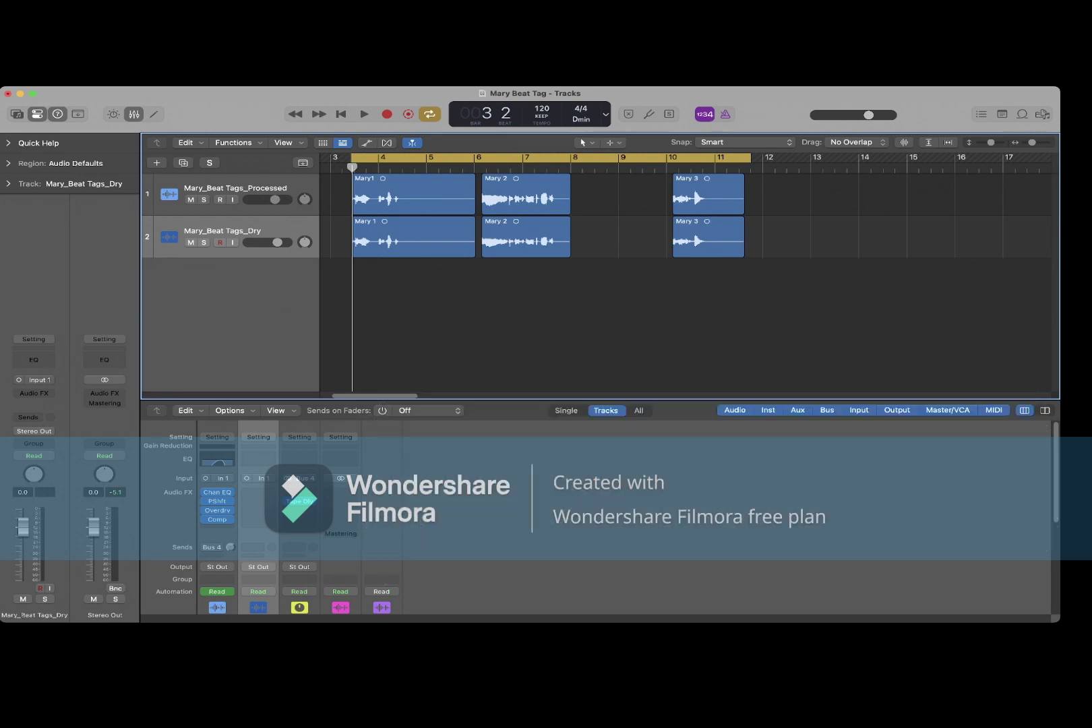
key(s)
scroll(594, 513, down, 4)
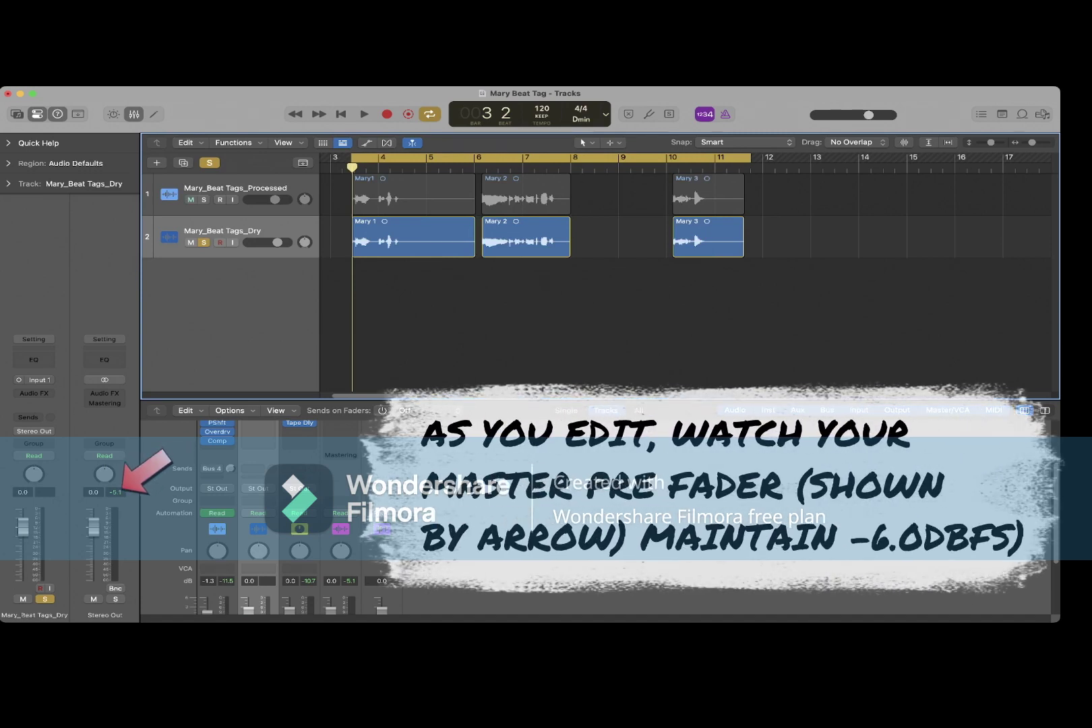
scroll(594, 512, down, 1)
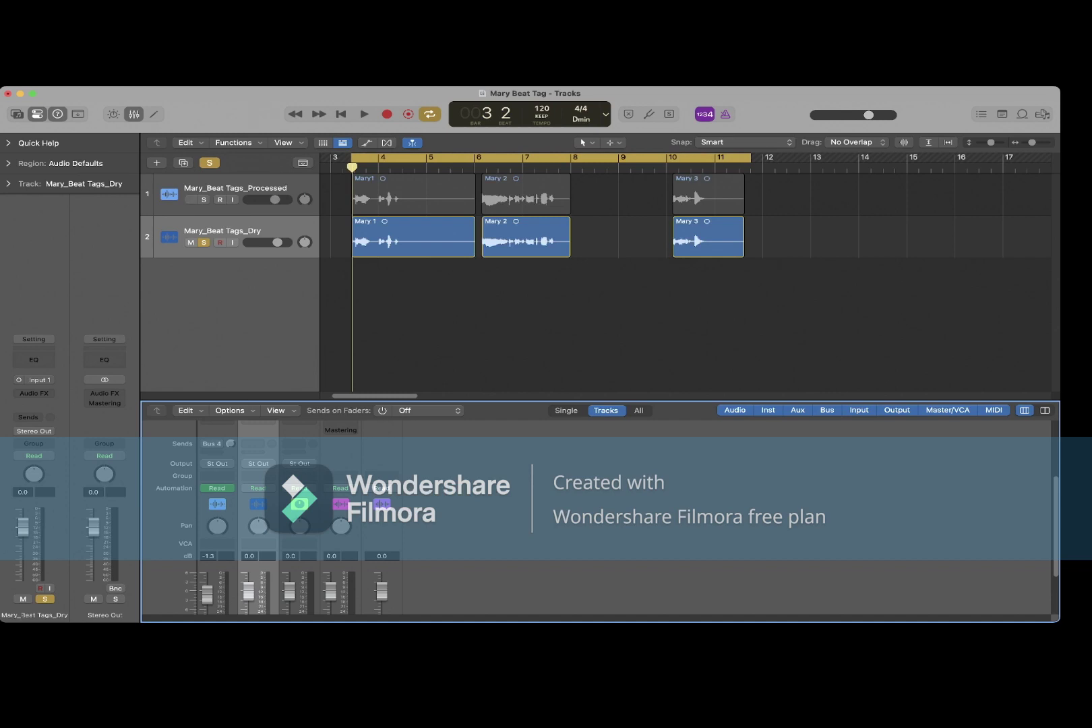
key(space)
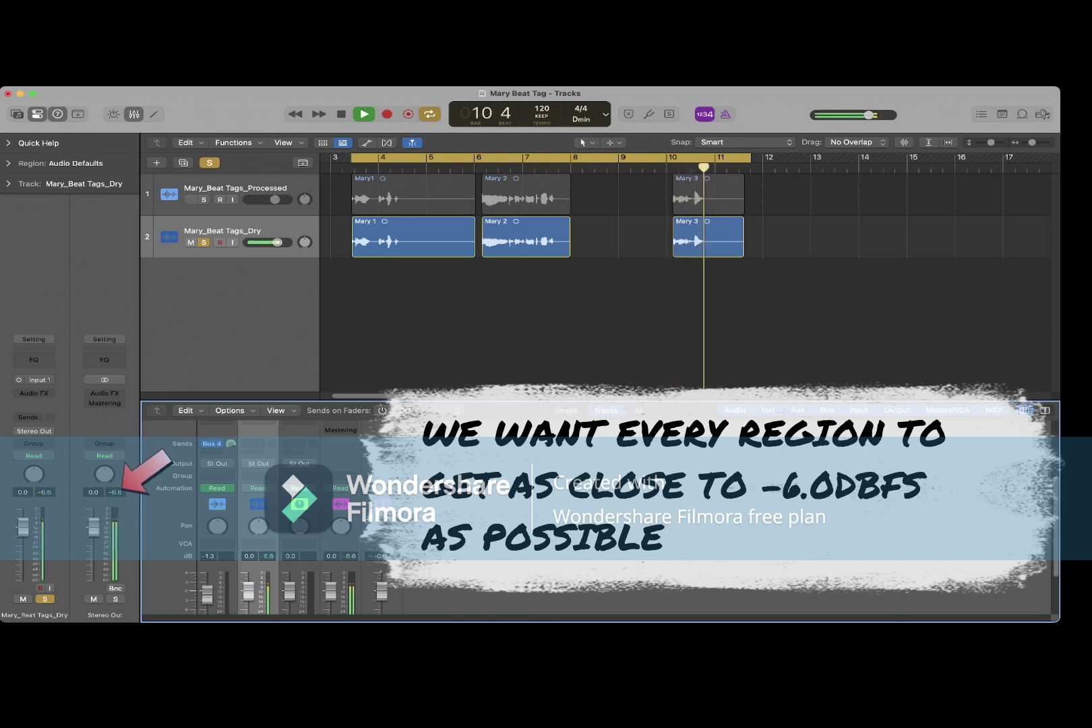
key(space)
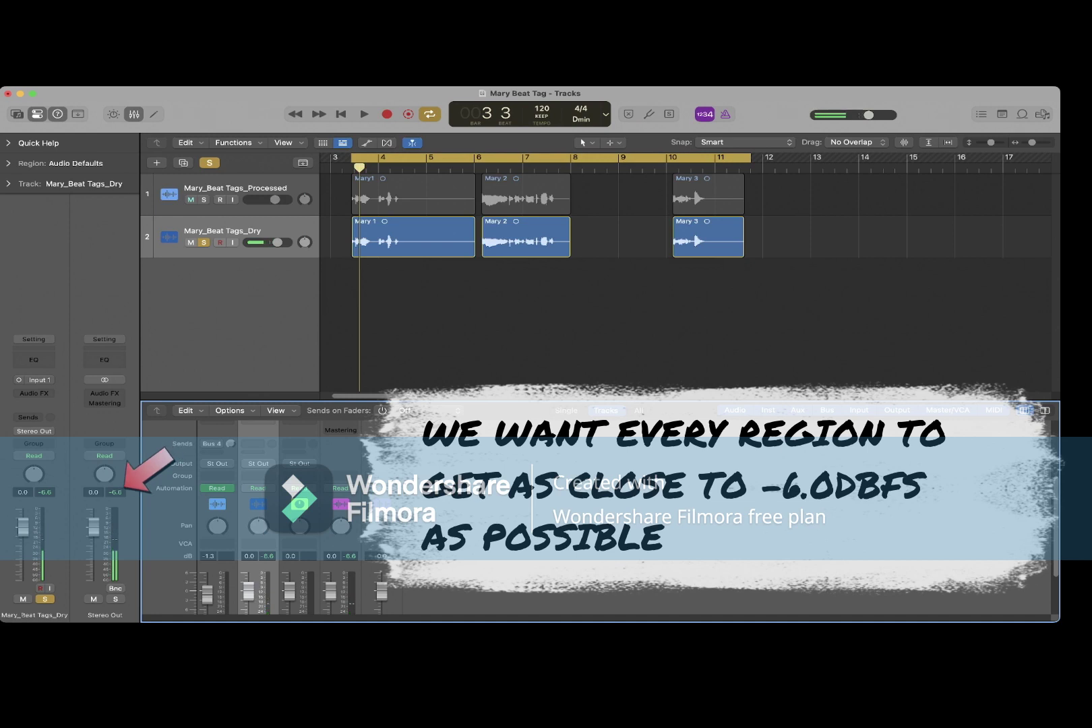
Set the cycle range to the Mary 2 region on the dry track, with the playhead at its start, and open it in the audio editor
click(412, 236)
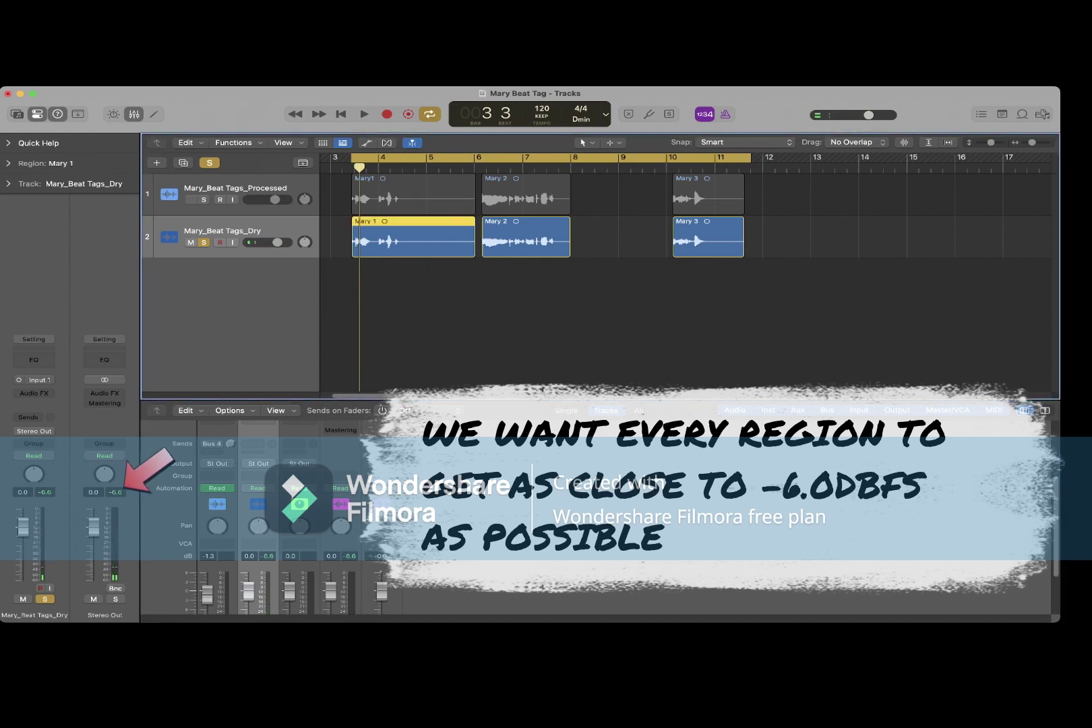
click(526, 236)
click(486, 167)
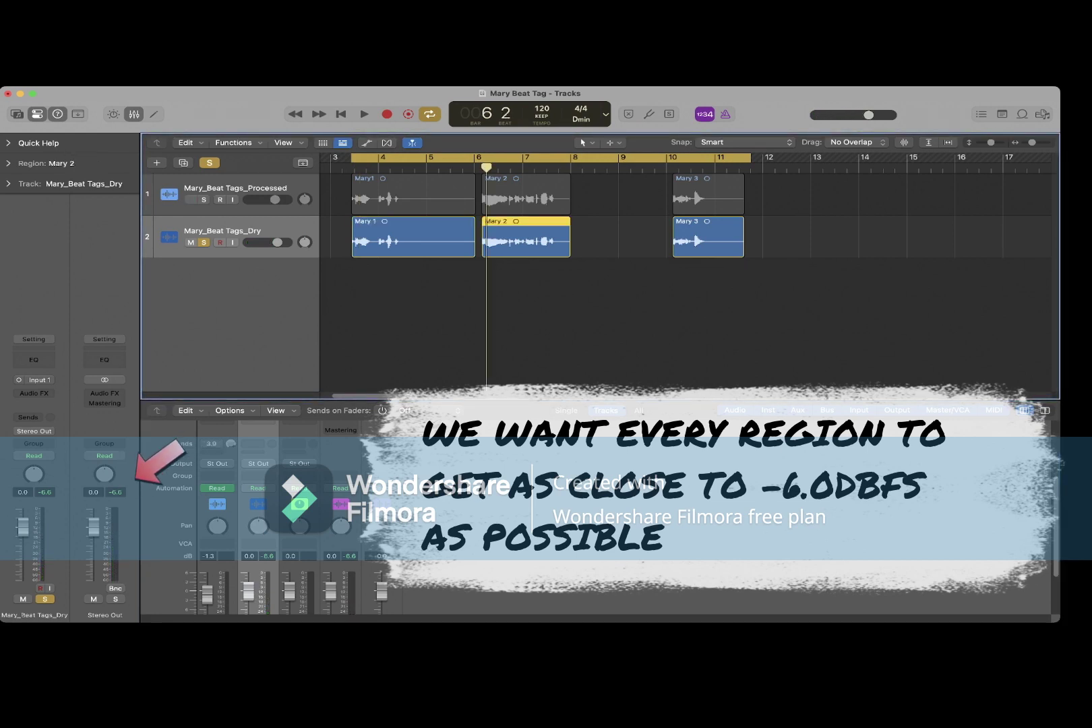
click(480, 168)
click(483, 168)
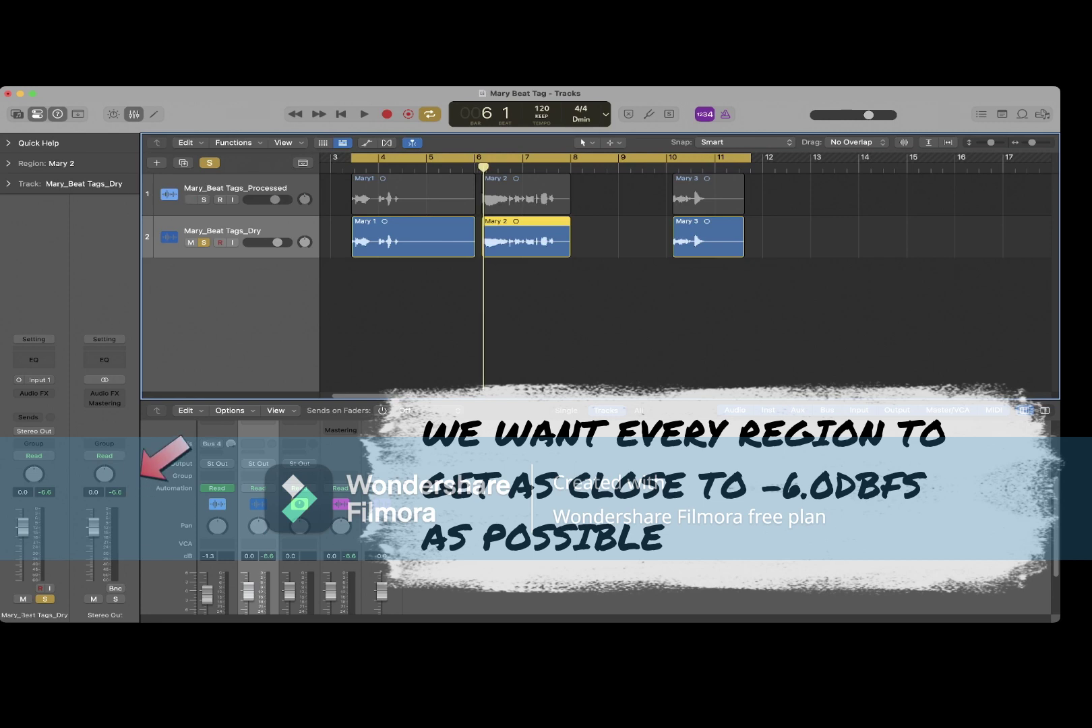
key(super+u)
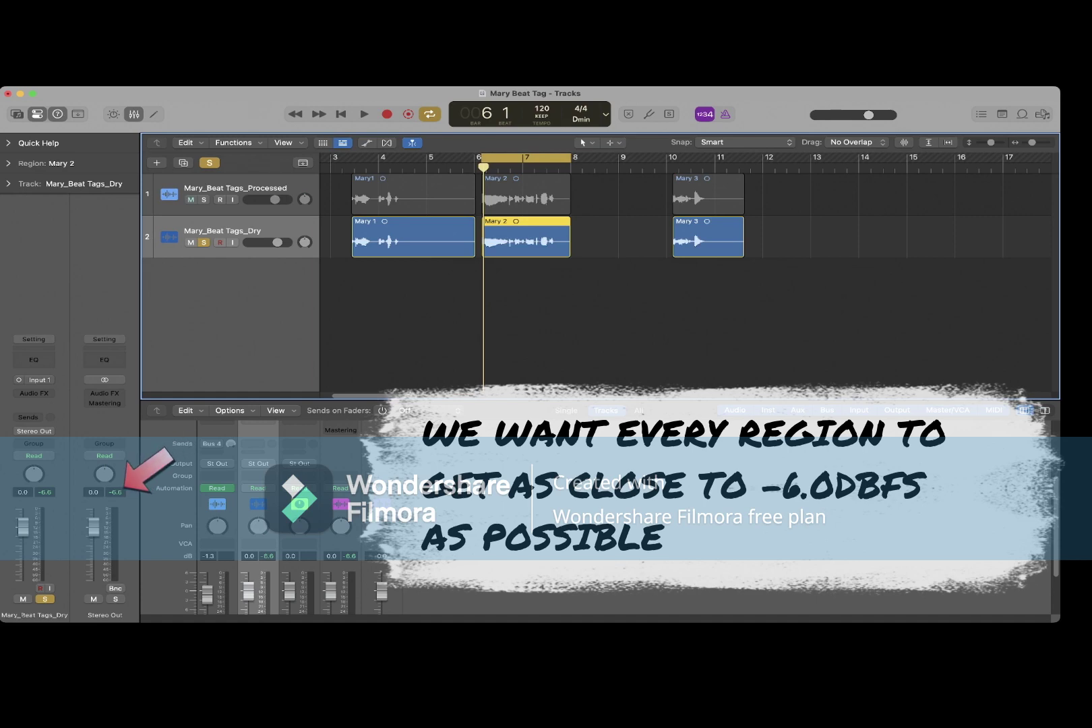
key(e)
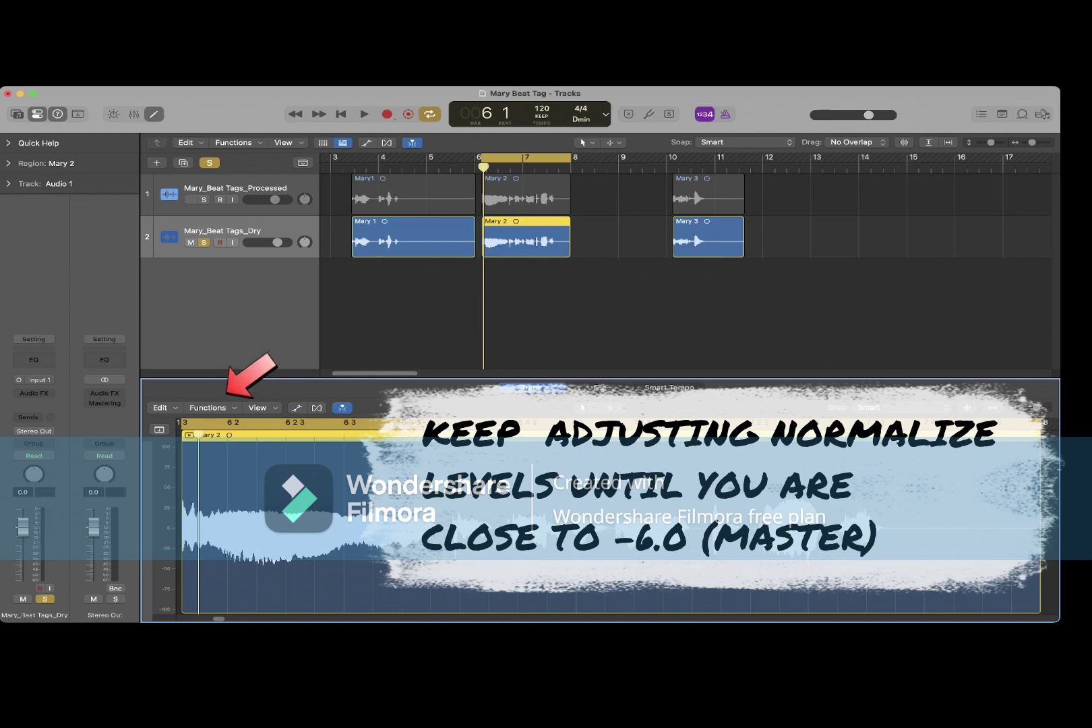
Play back the dry Mary 2 region repeatedly to check its peak level on the Stereo Out channel
key(space)
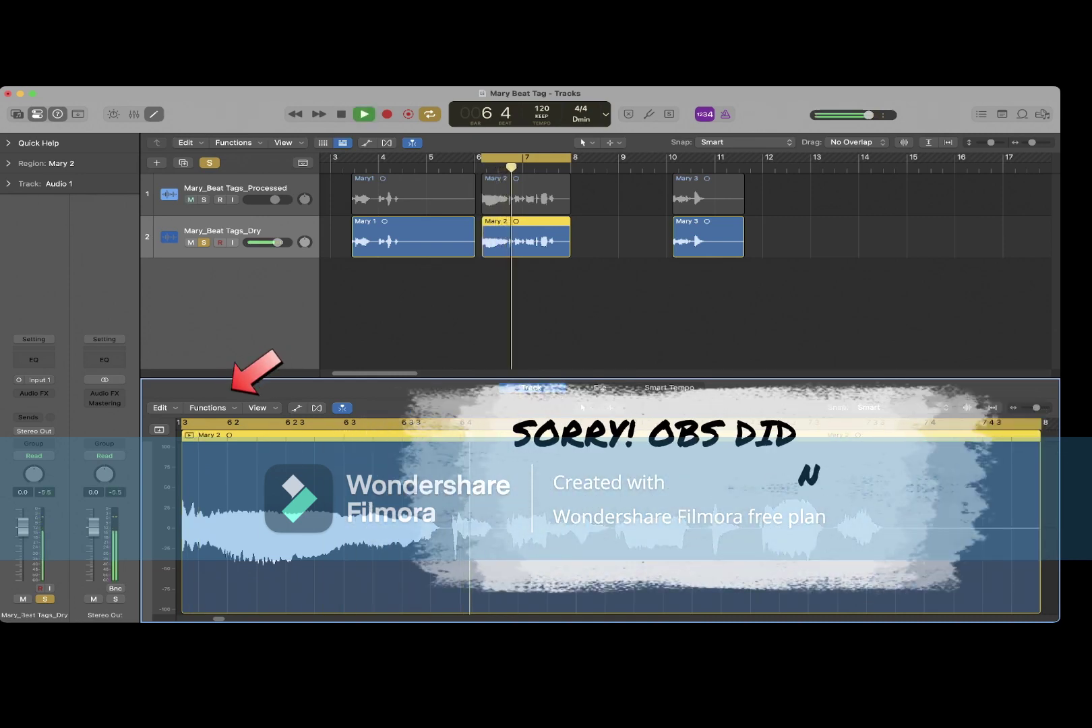
key(space)
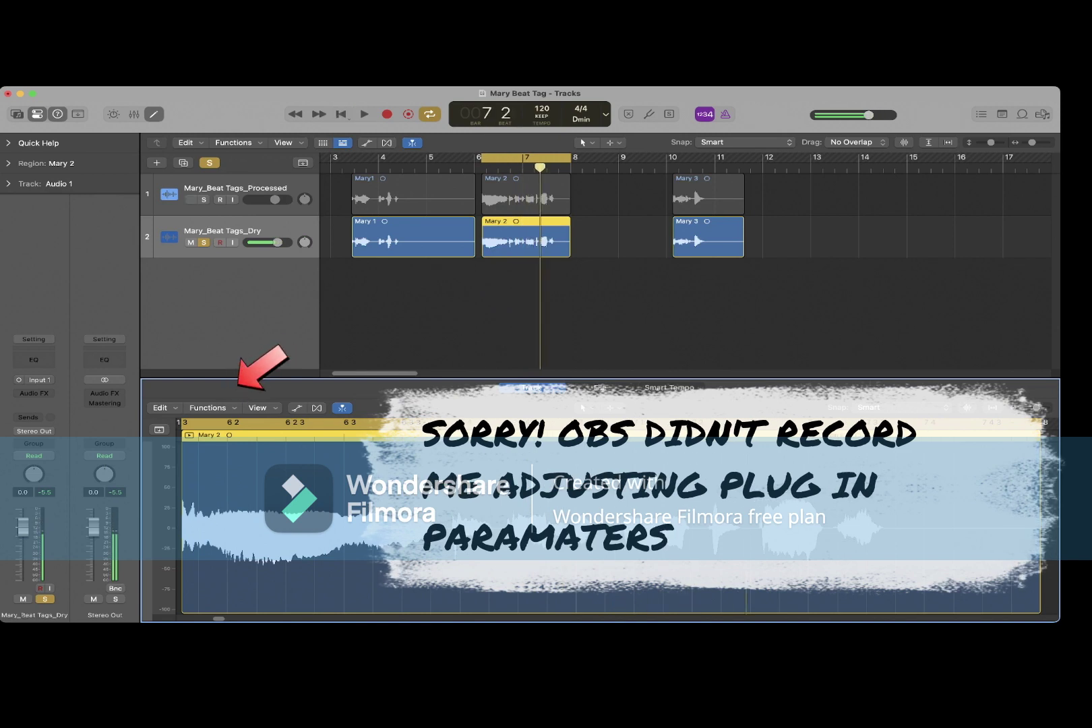
click(528, 234)
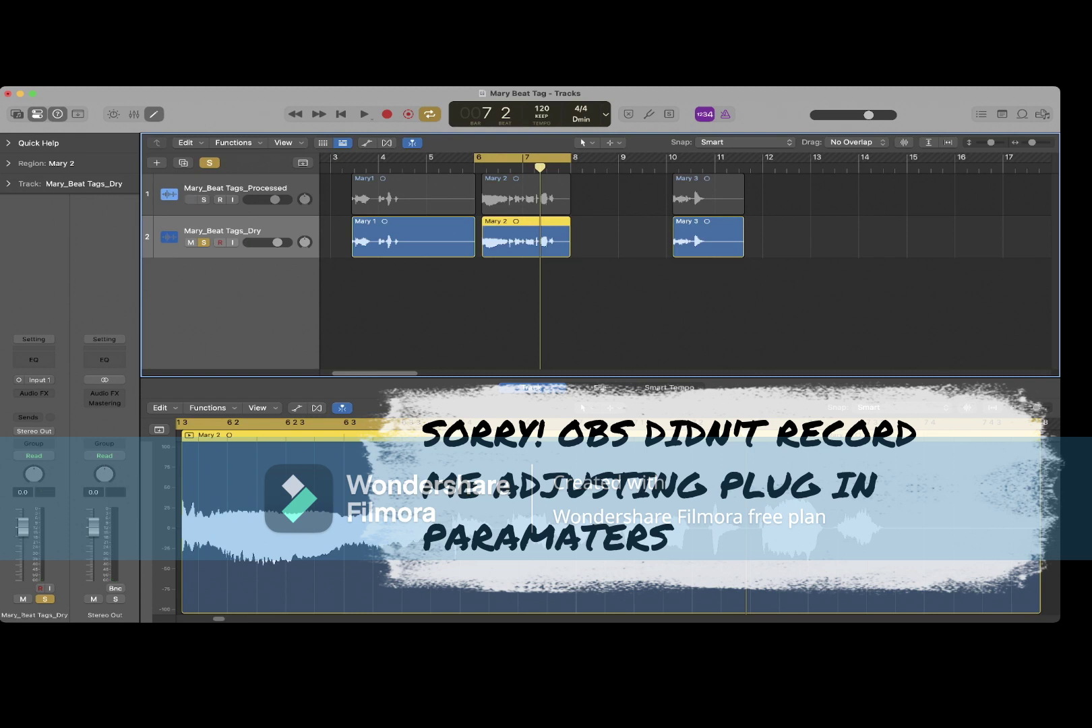
key(space)
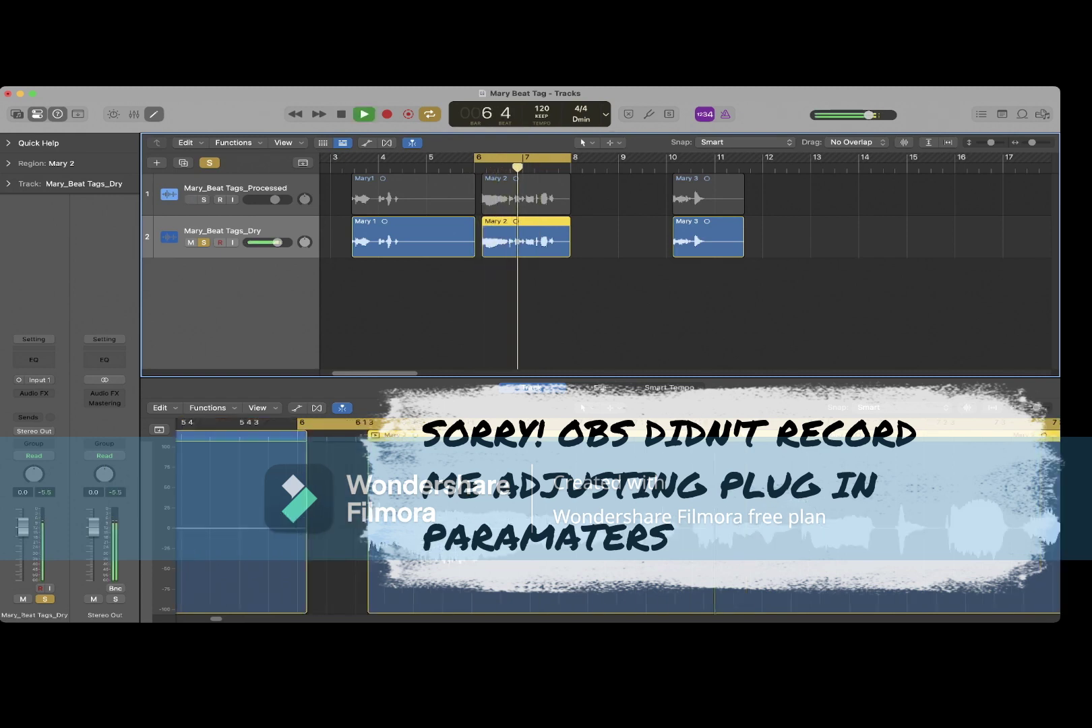
key(space)
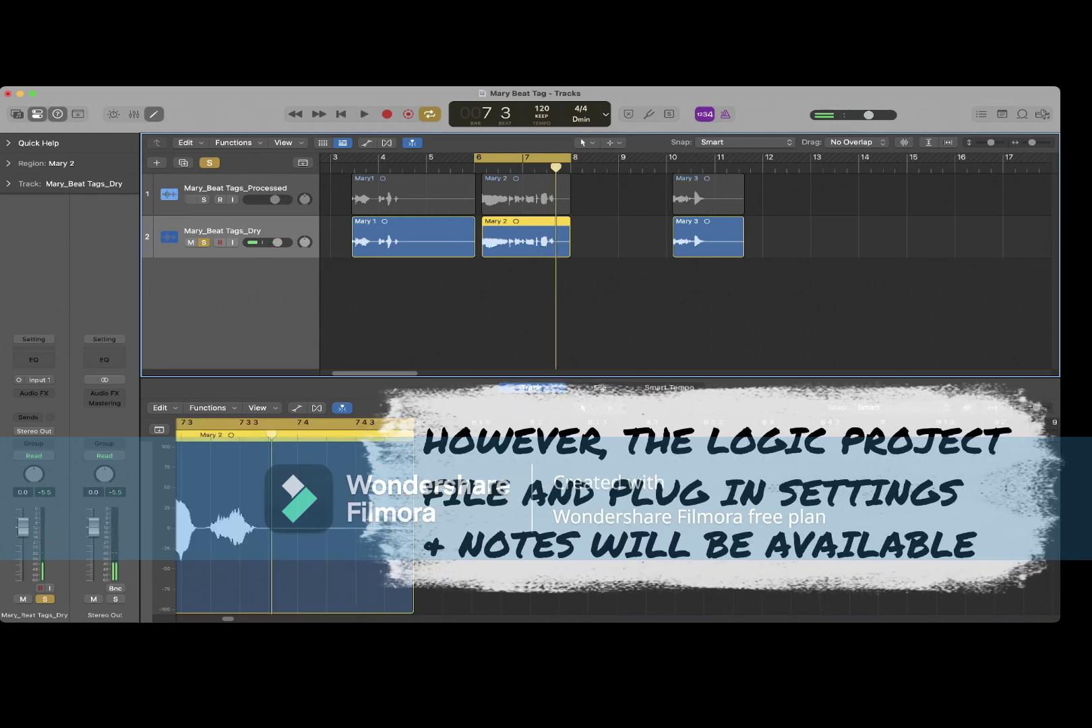
key(e)
key(e)
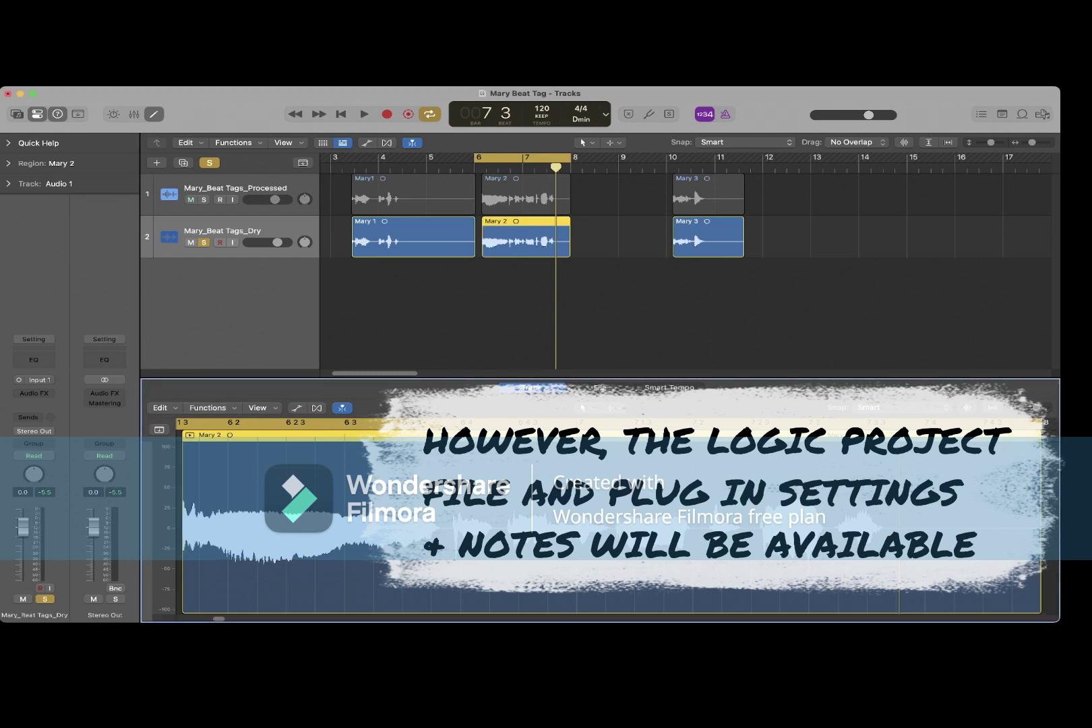
key(space)
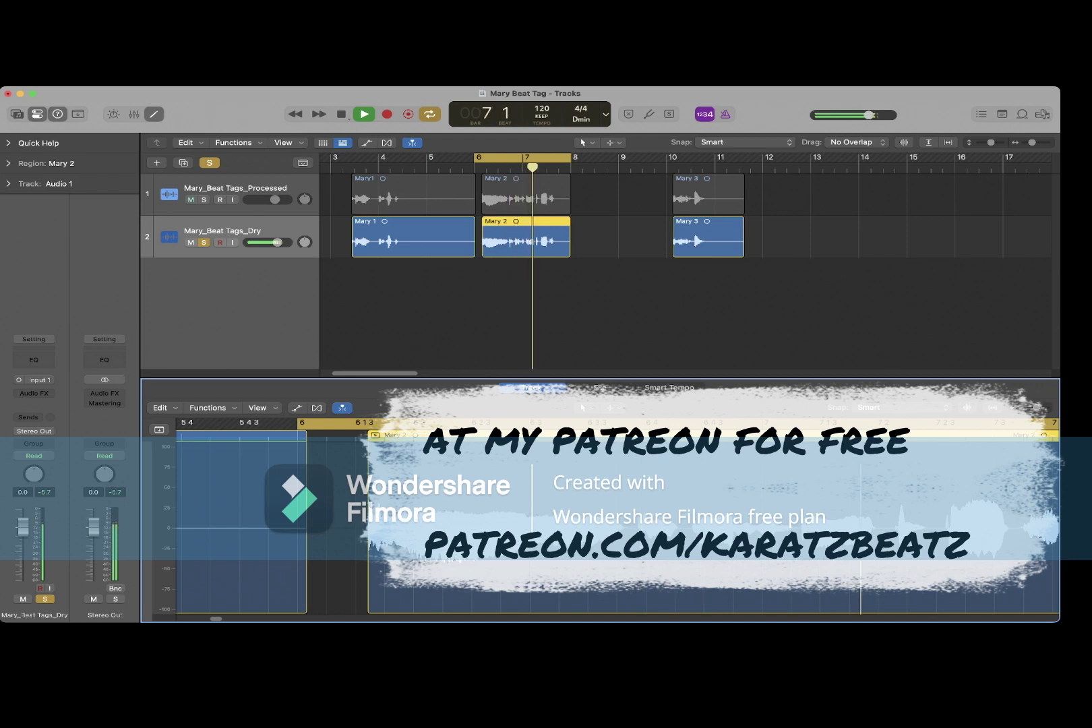
key(space)
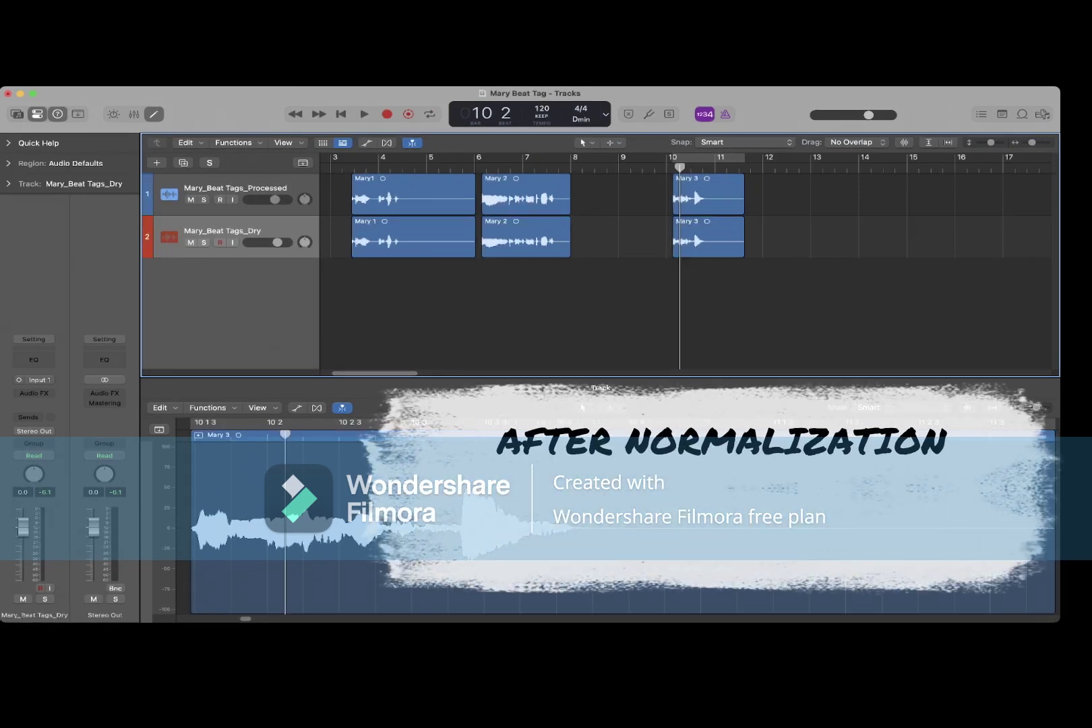
Recolor the Mary 1, Mary 2 and Mary 3 regions on the Mary_Beat Tags_Dry track red to match their track
click(412, 236)
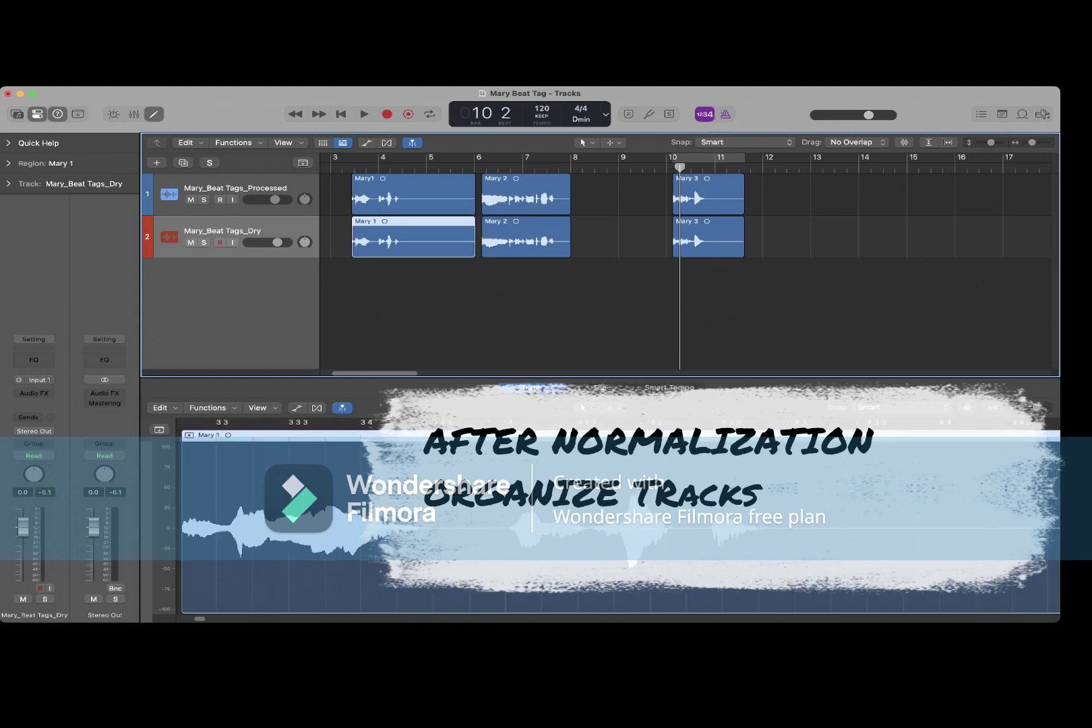
key(alt+shift+c)
click(525, 236)
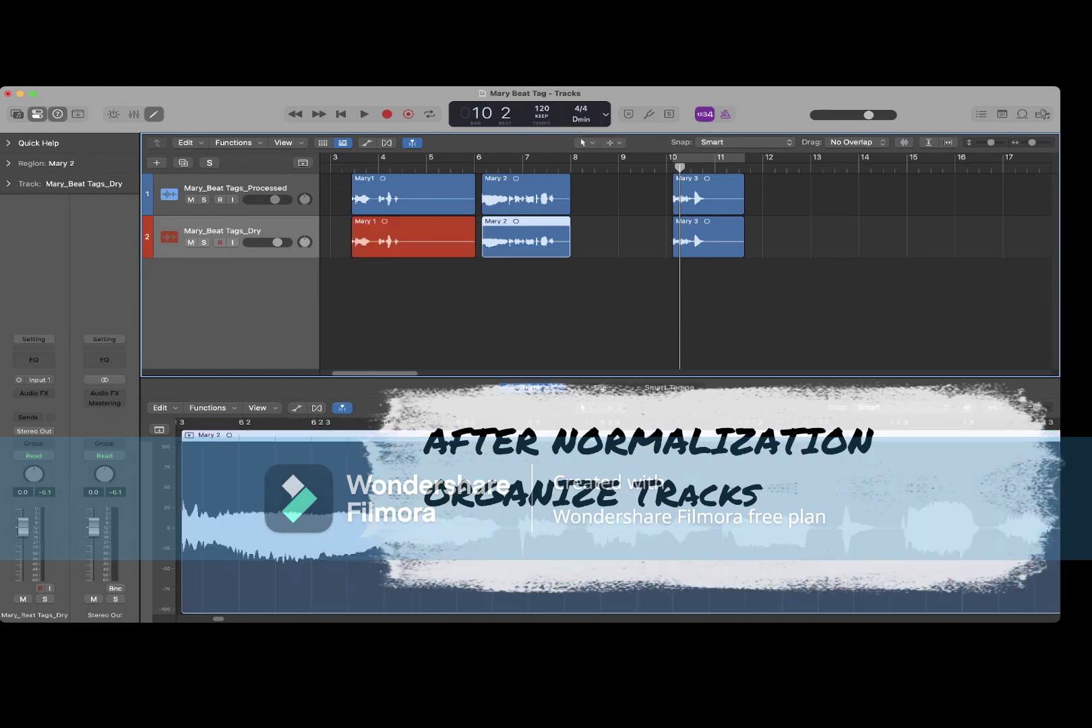
key(alt+shift+c)
click(708, 236)
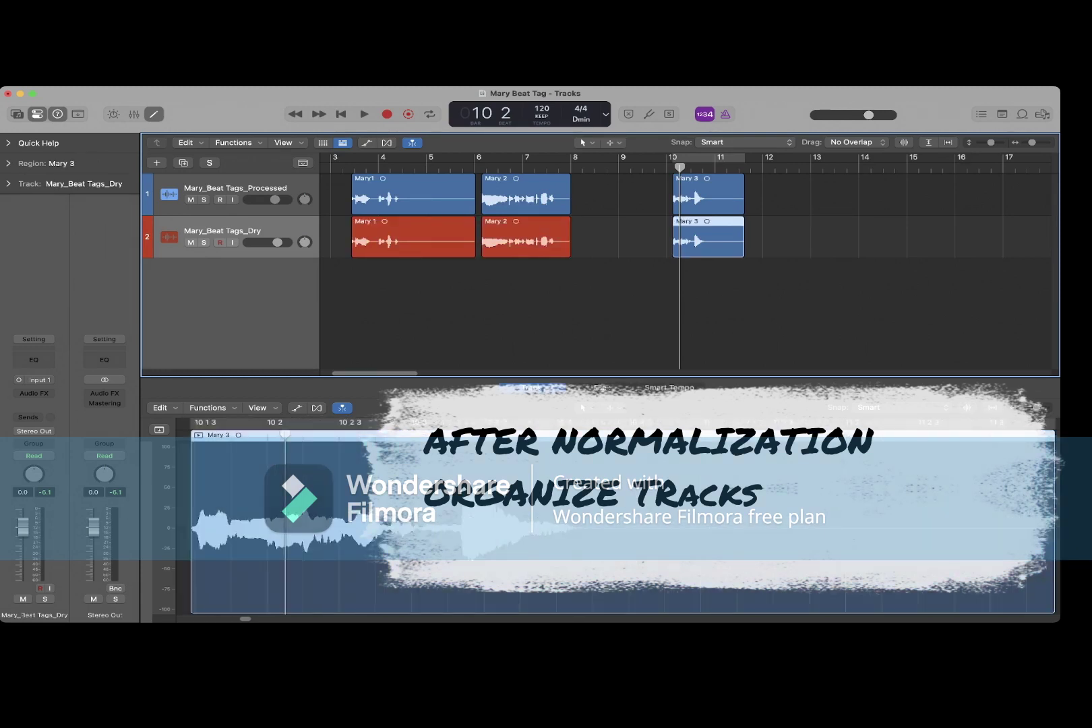
key(alt+shift+c)
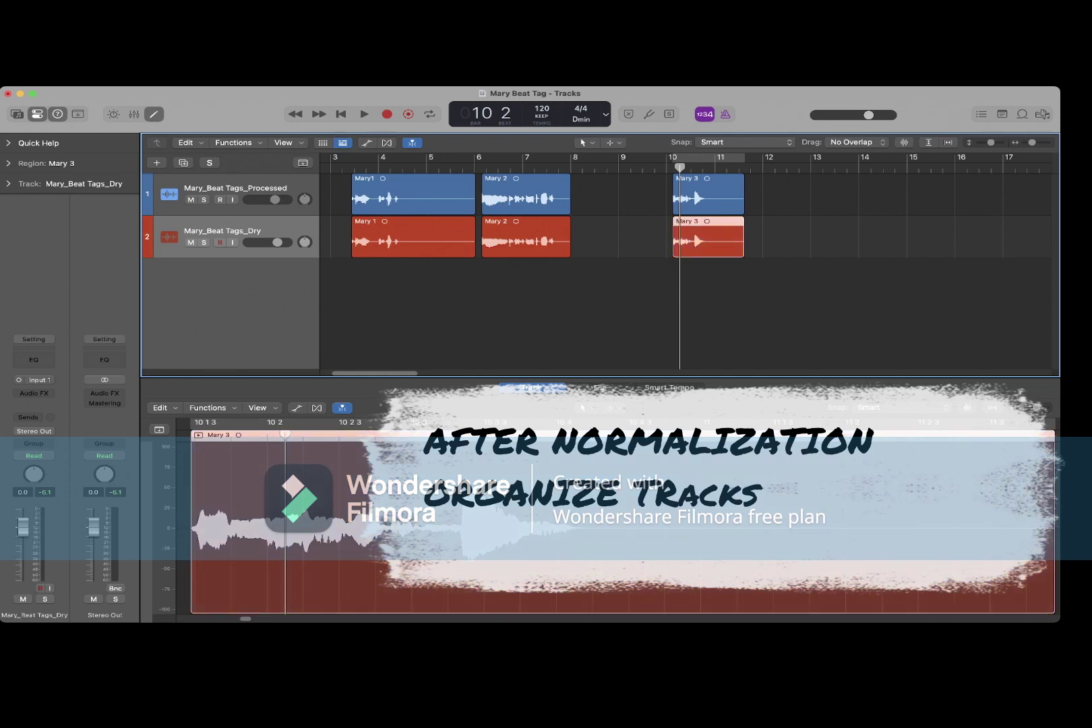
Deselect the regions of the Mary_Beat Tags_Processed track and recolor the track yellow
click(235, 192)
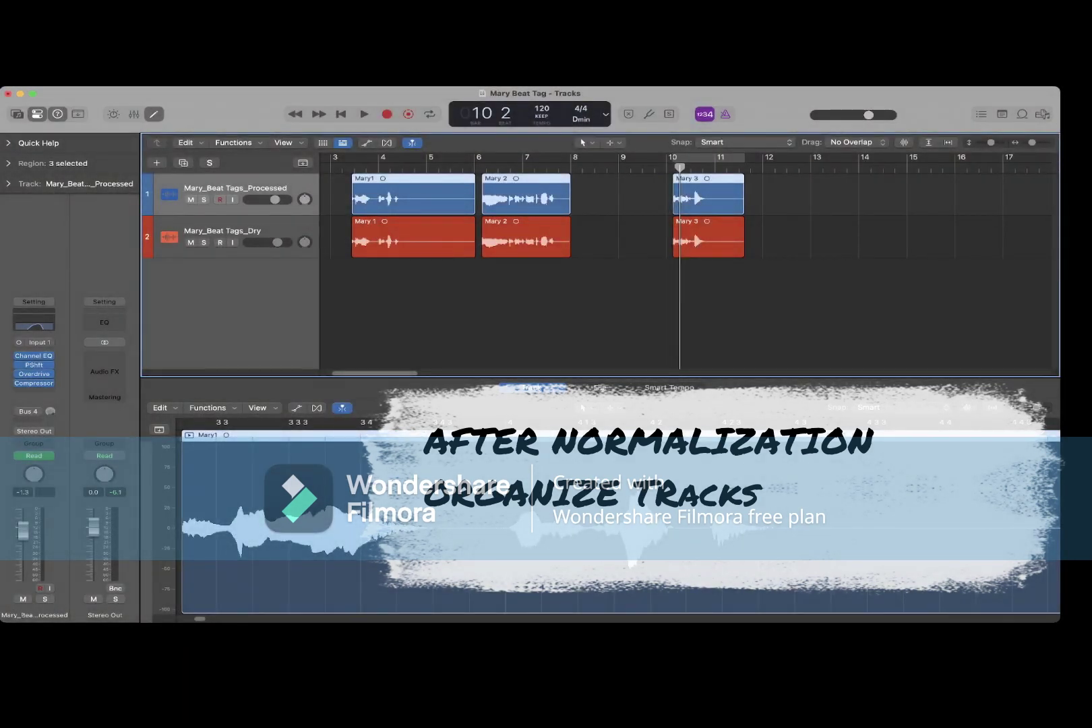
key(shift+d)
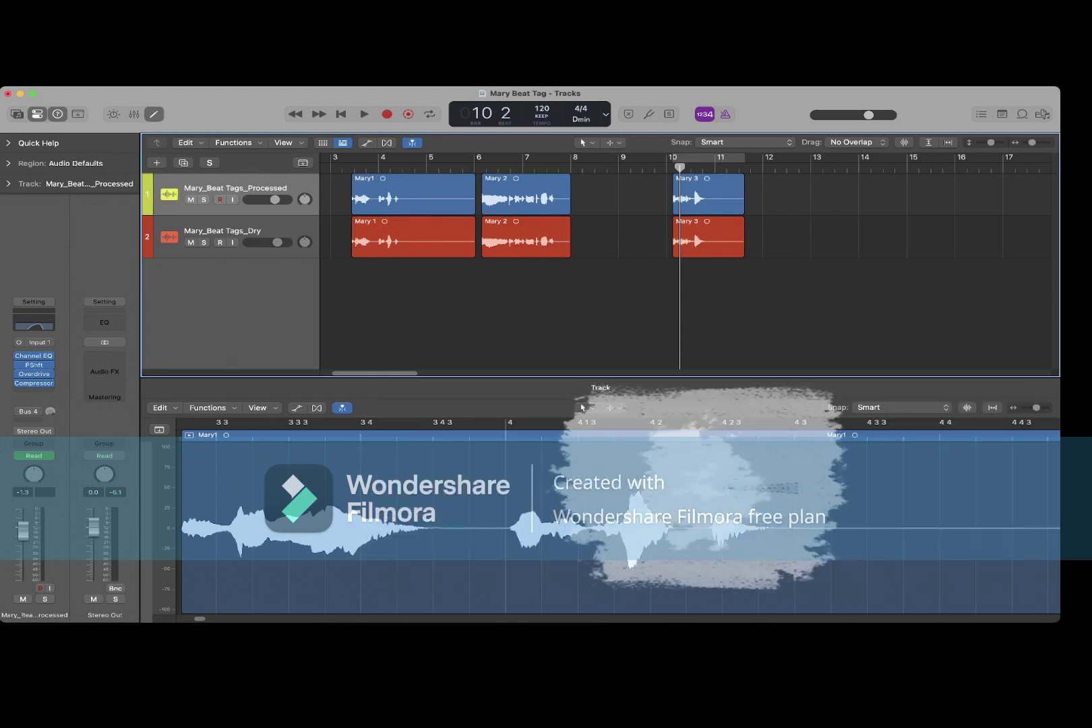
Recolor the Mary 1, Mary 2 and Mary 3 regions on the Mary_Beat Tags_Processed track yellow and mute that track
drag(756, 188, 424, 205)
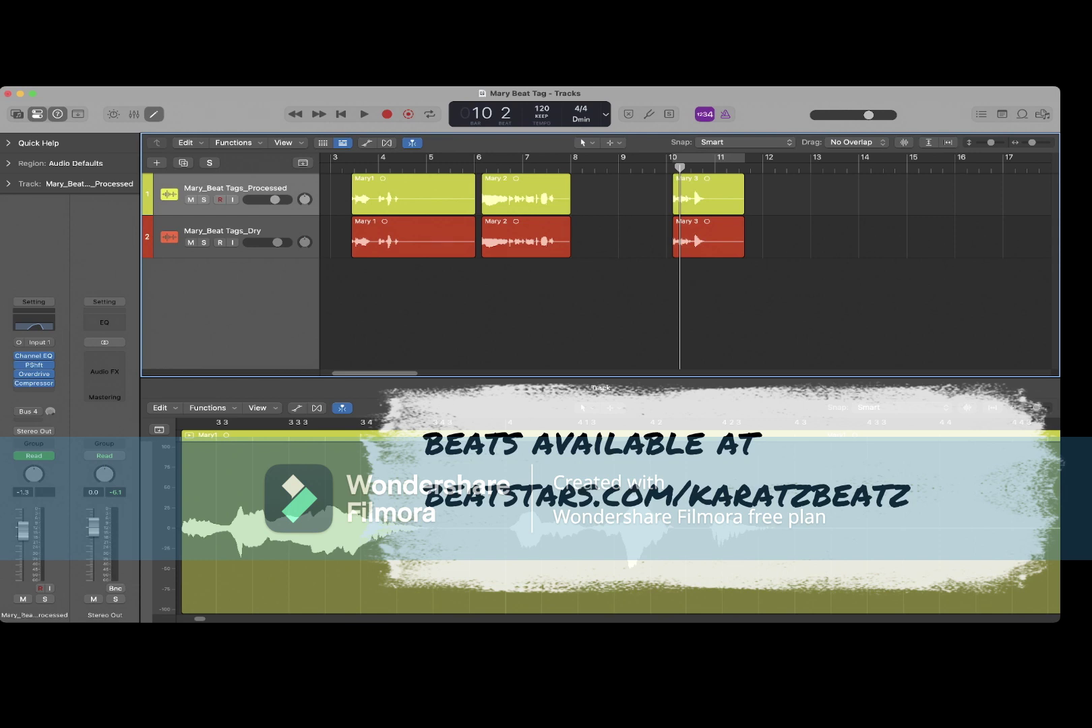
click(169, 237)
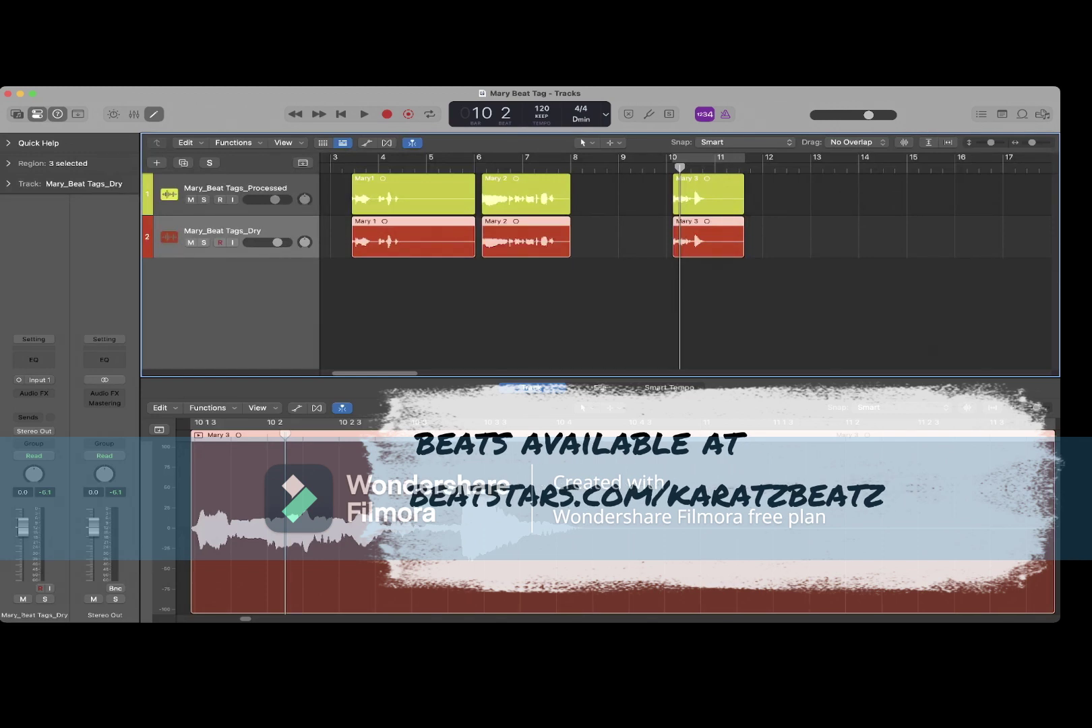
key(ctrl+m)
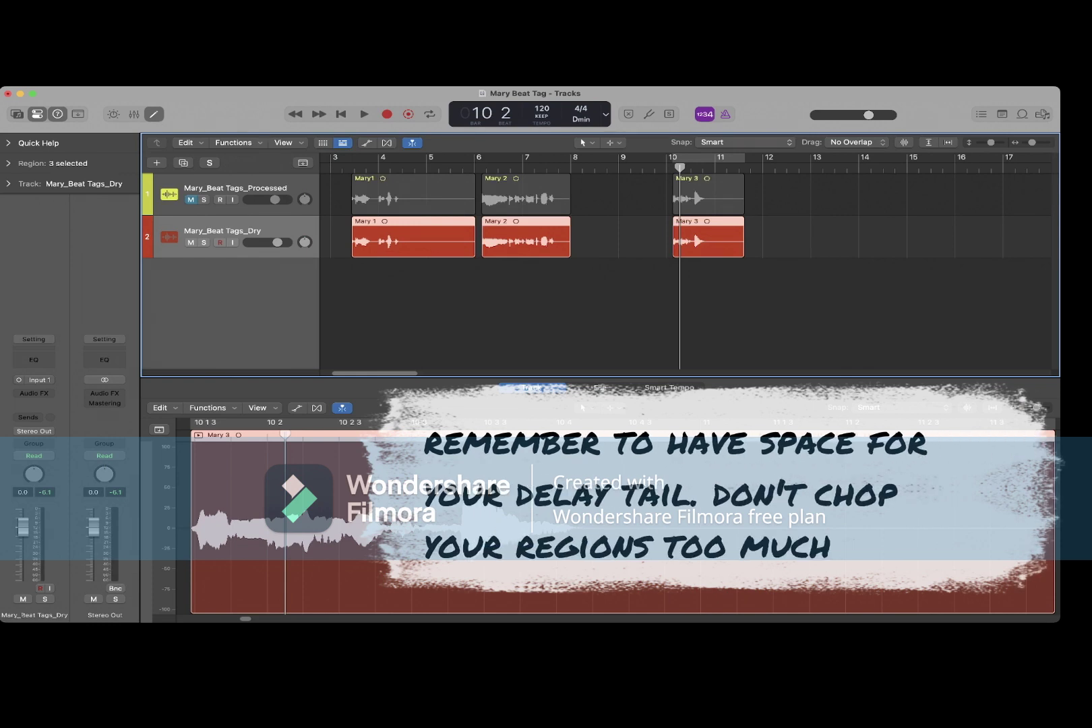
Try shortening the end of the dry Mary 1 region to just after its waveform, and extend it back to its full length
click(414, 161)
click(445, 290)
drag(474, 251, 403, 249)
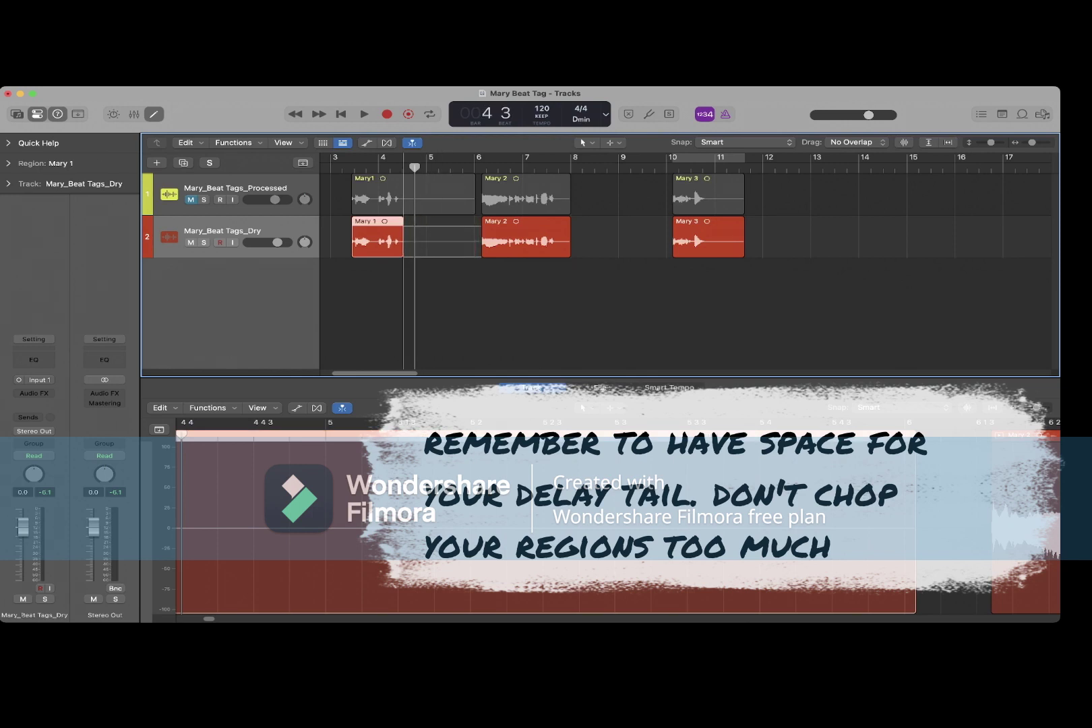
drag(403, 249, 475, 249)
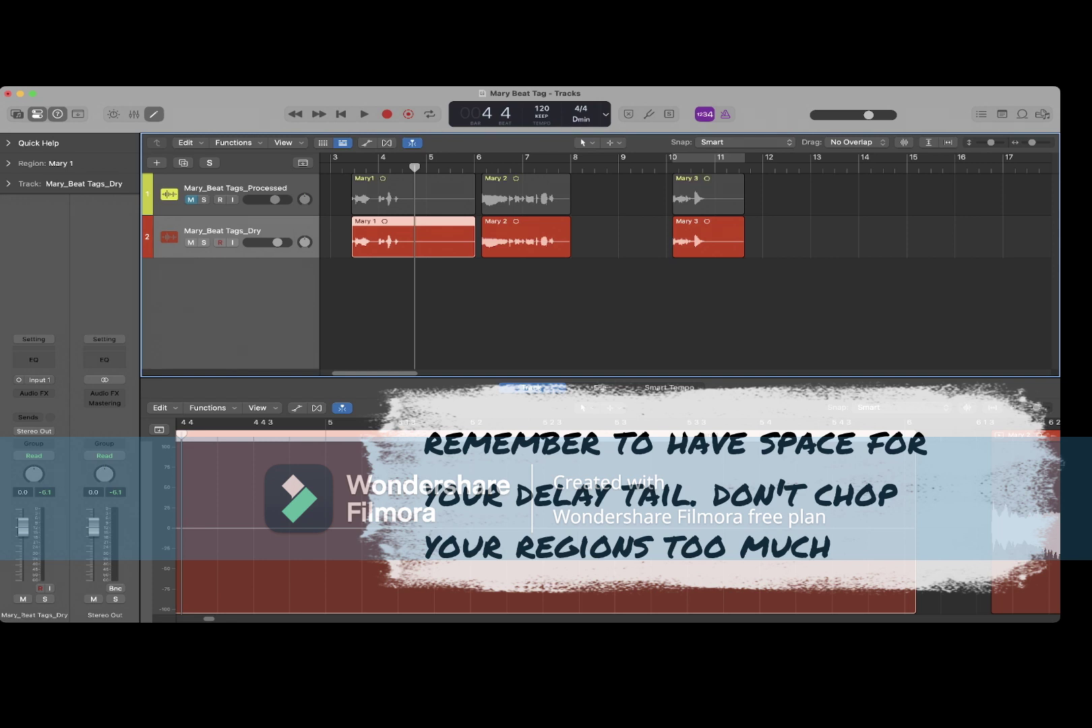
Place the playhead at the start of the dry Mary 1 region and set the cycle range to that region
drag(415, 167, 355, 167)
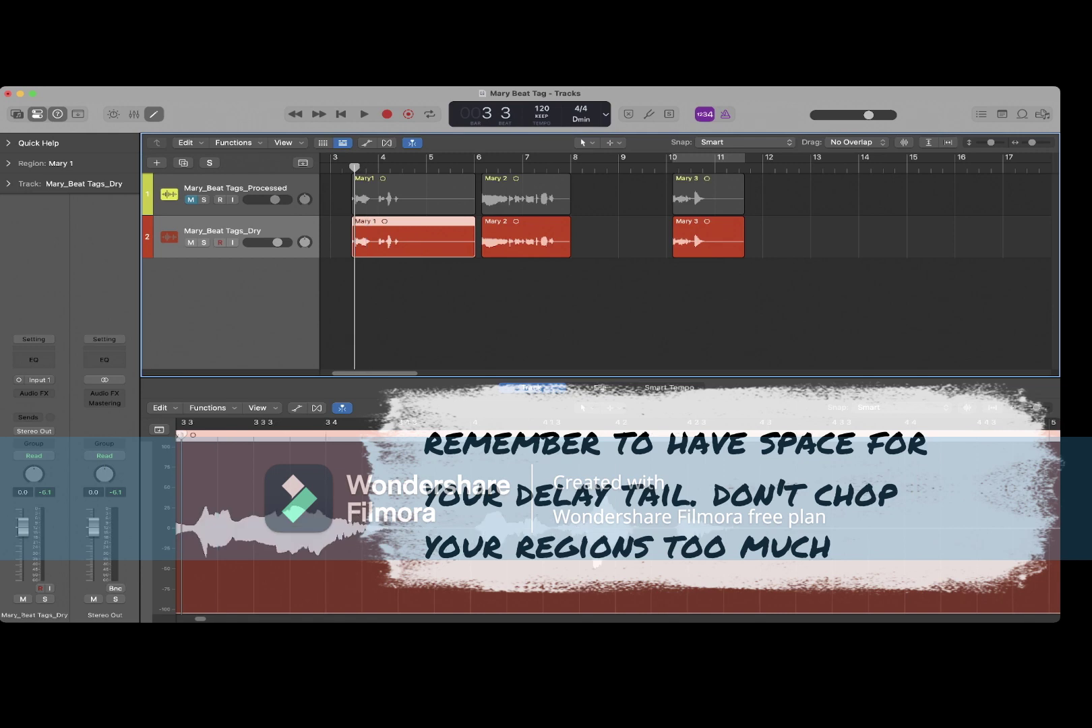
click(235, 194)
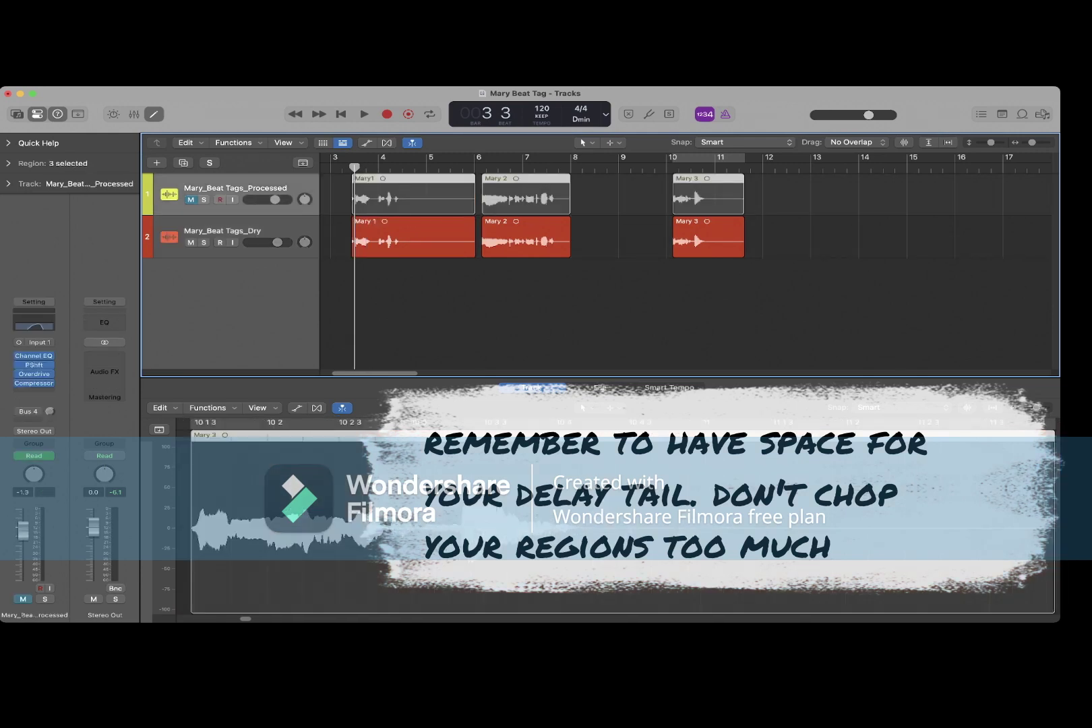
click(235, 236)
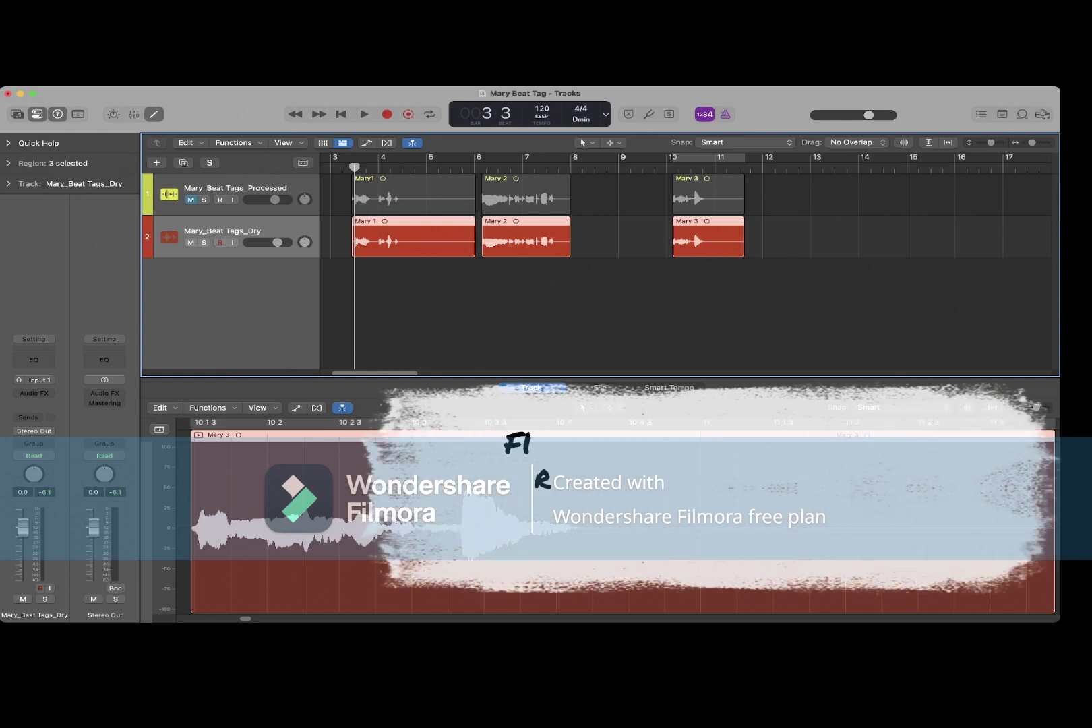
click(413, 238)
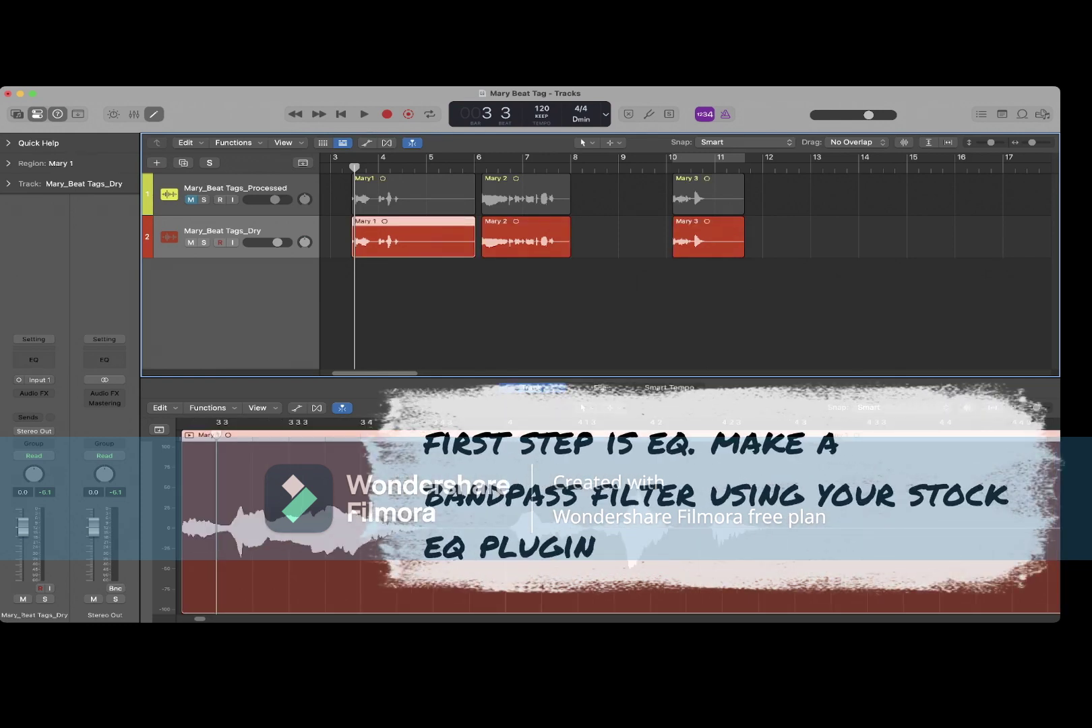
key(super+u)
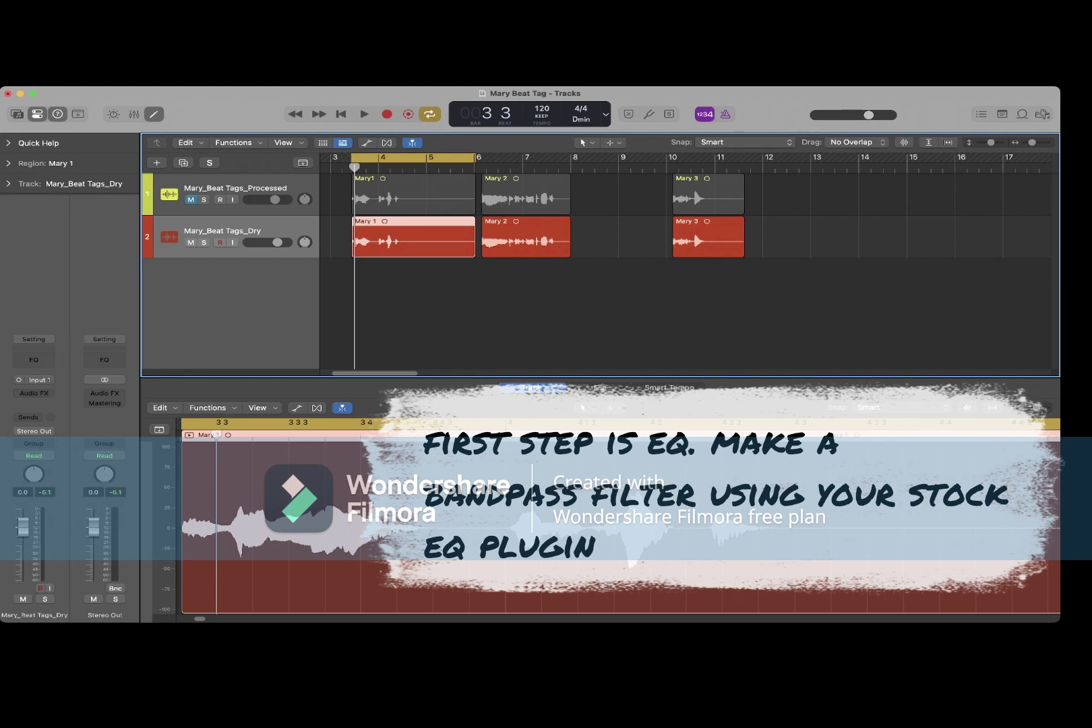
Show the project notes and play the dry Mary 1 region with and without the bandpass Channel EQ to compare them
key(alt+super+p)
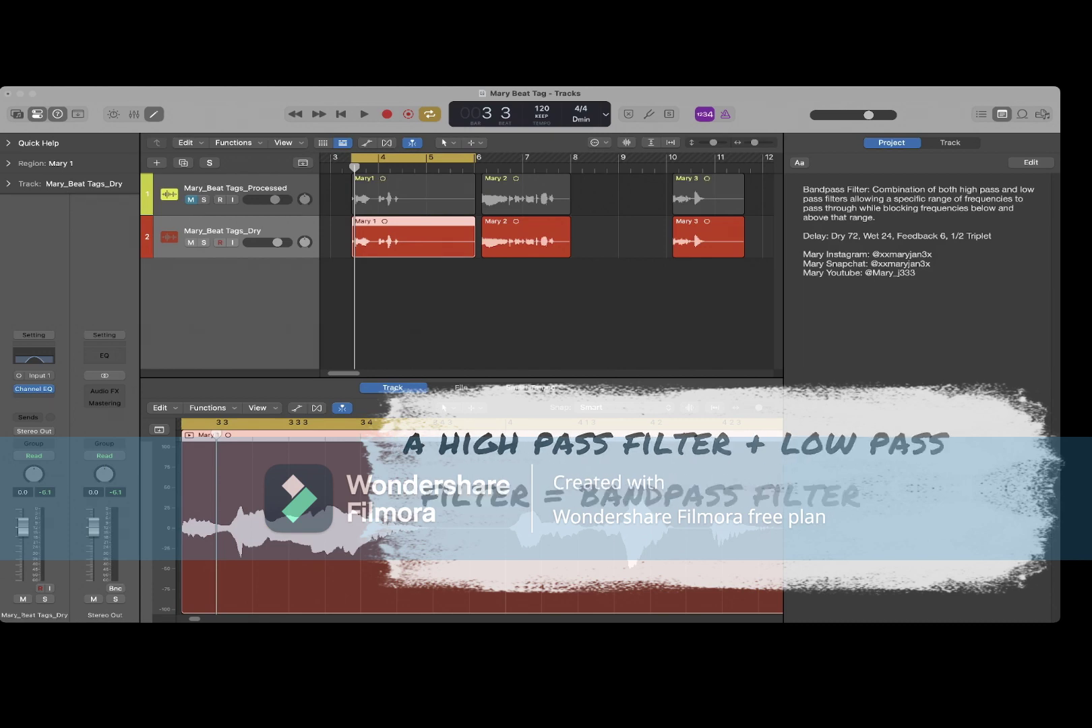
key(space)
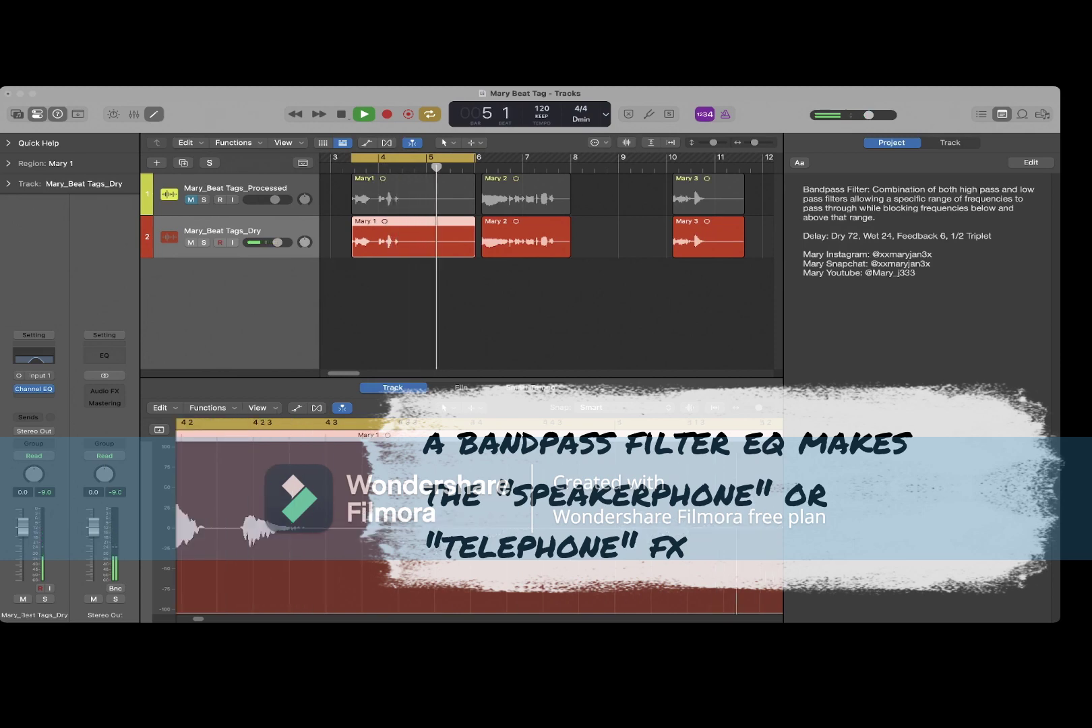
key(space)
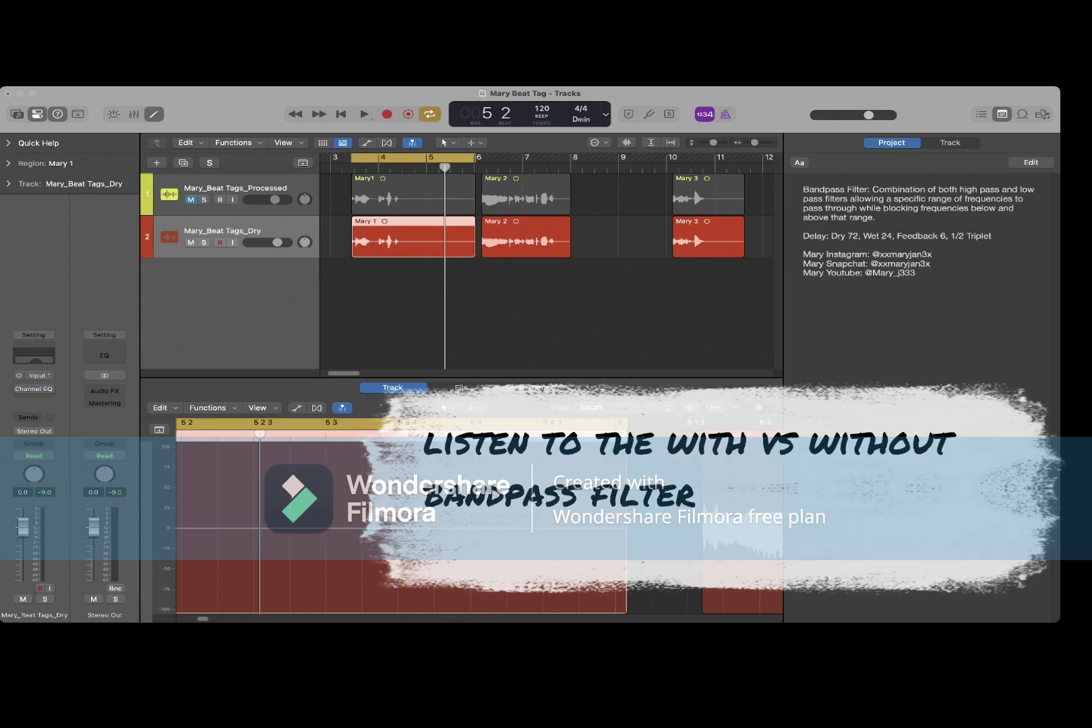
key(space)
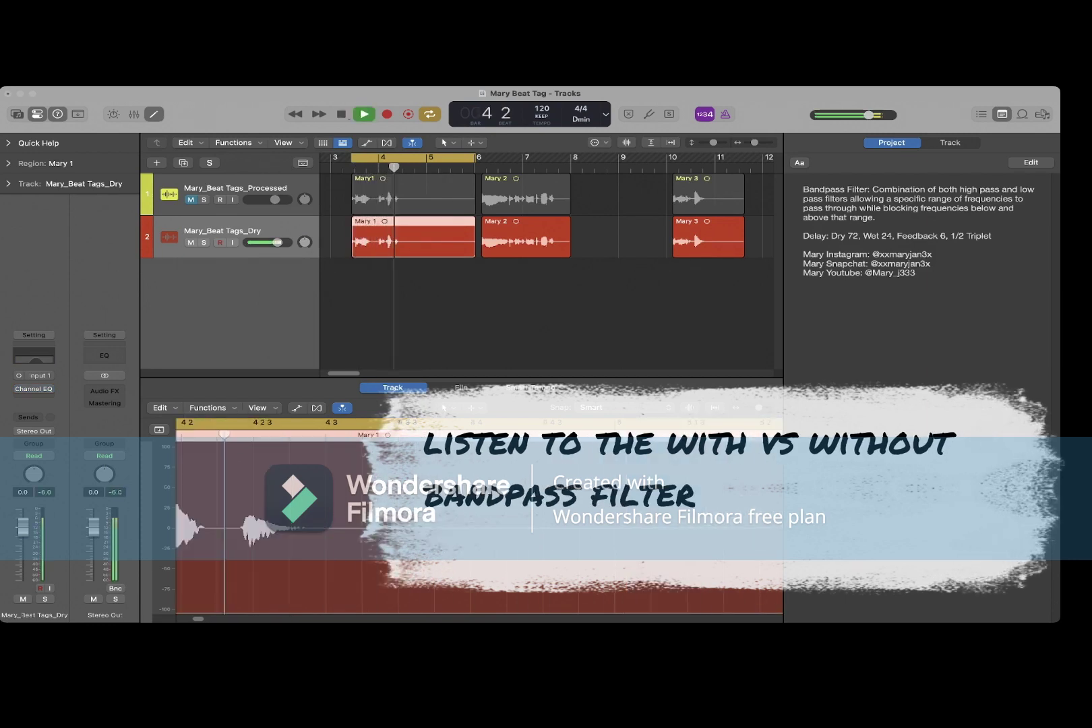
key(space)
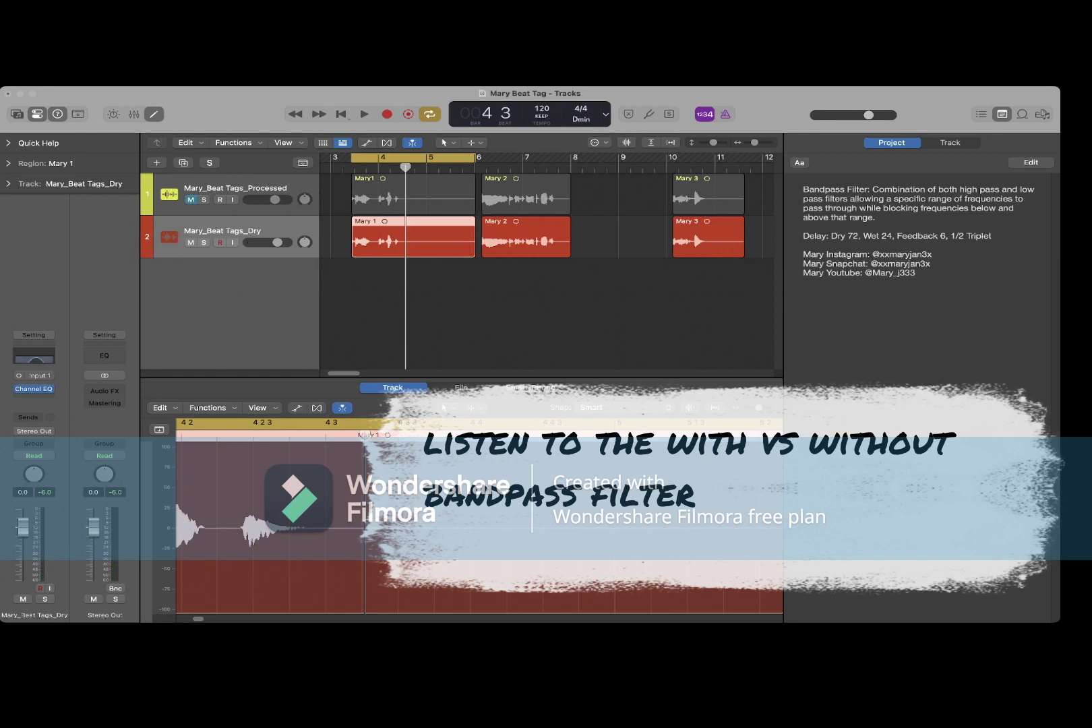
key(space)
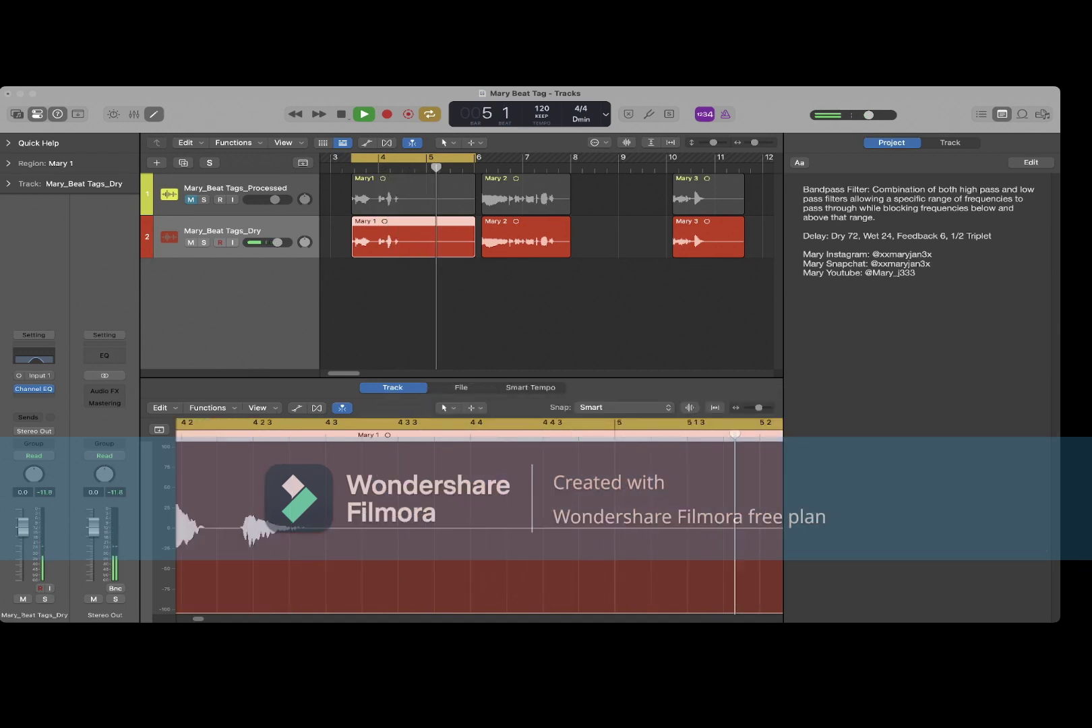
key(space)
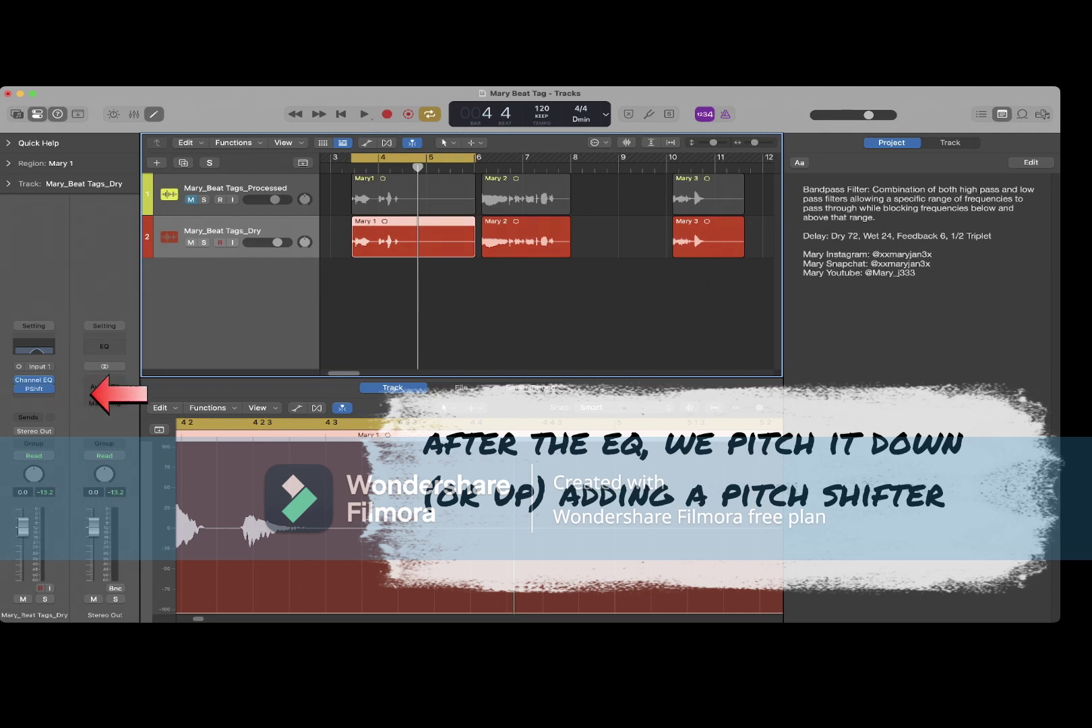
Play the dry Mary 1 region through the PShft pitch shifter and open the plug-in's settings while auditioning it
key(space)
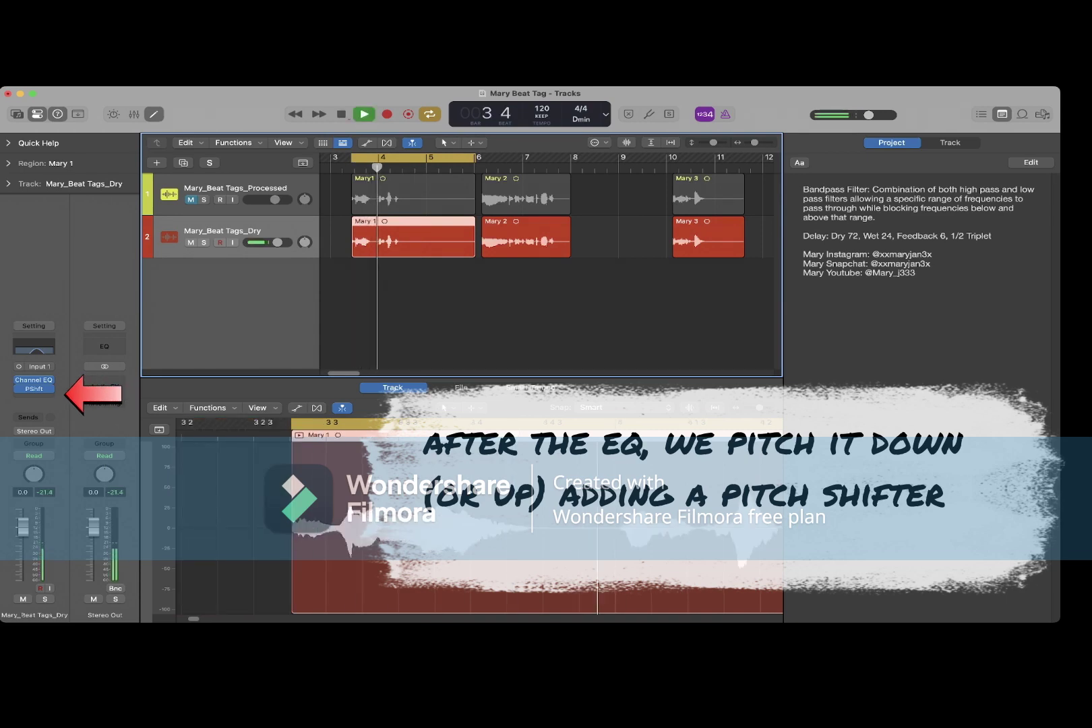
key(space)
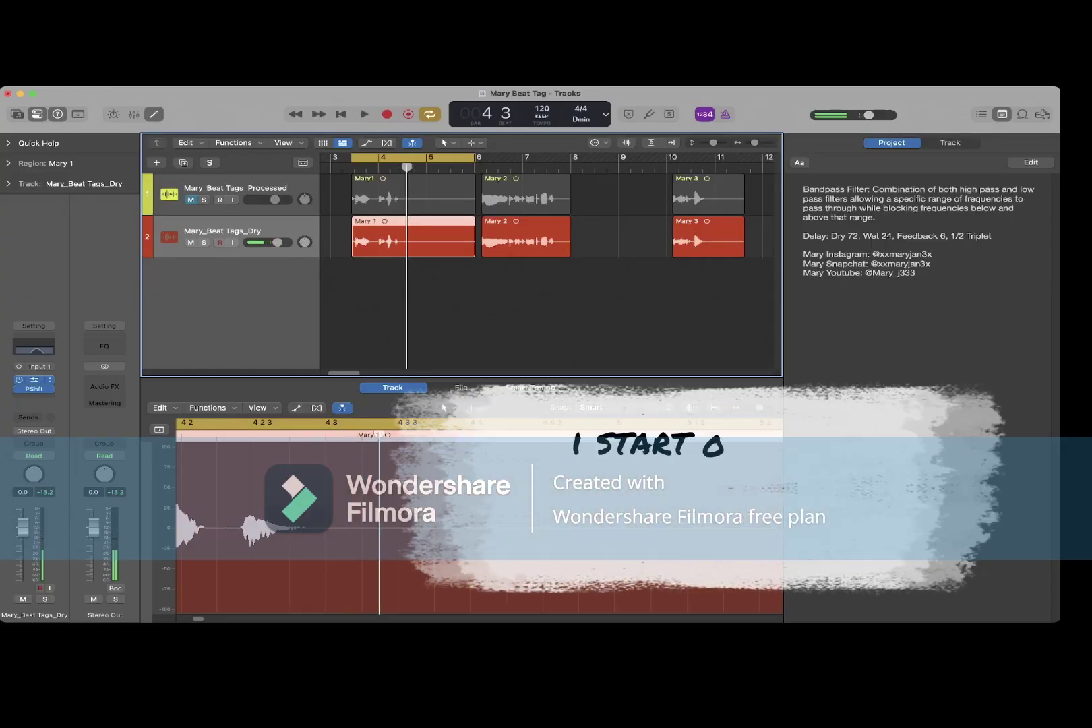
click(34, 389)
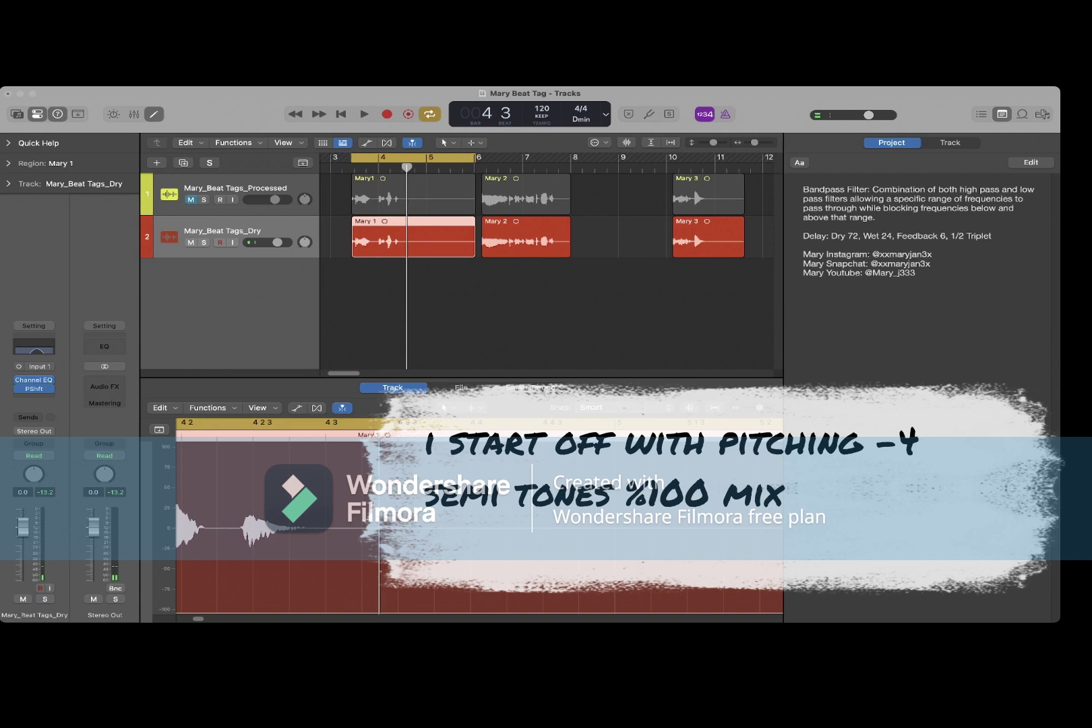
key(space)
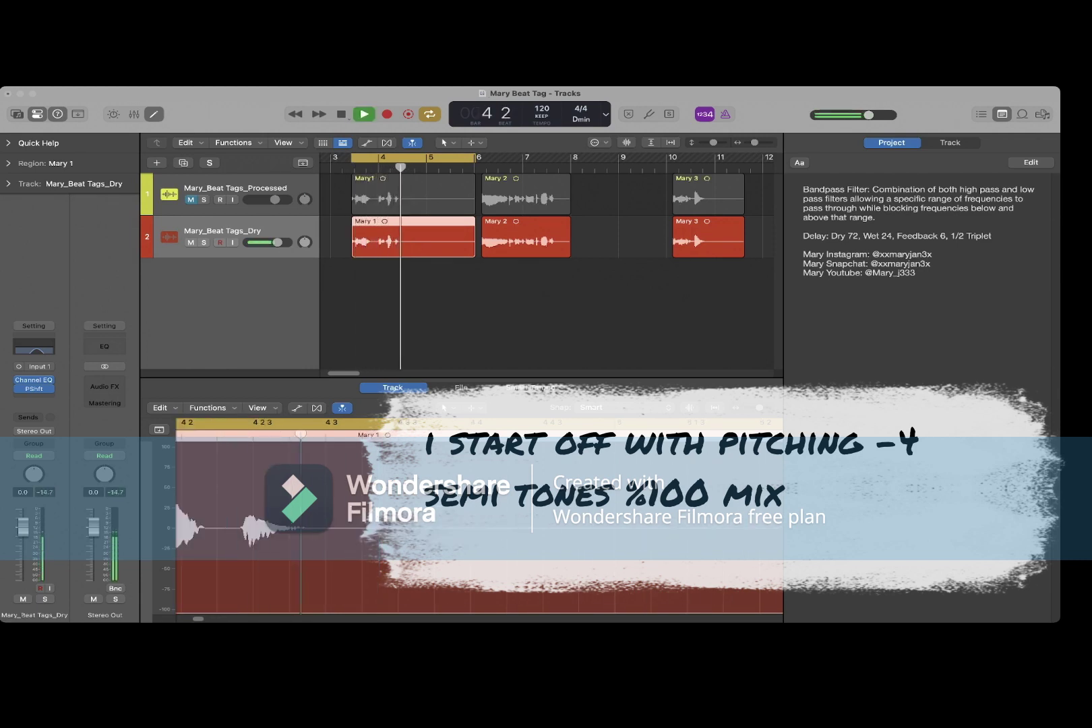
key(space)
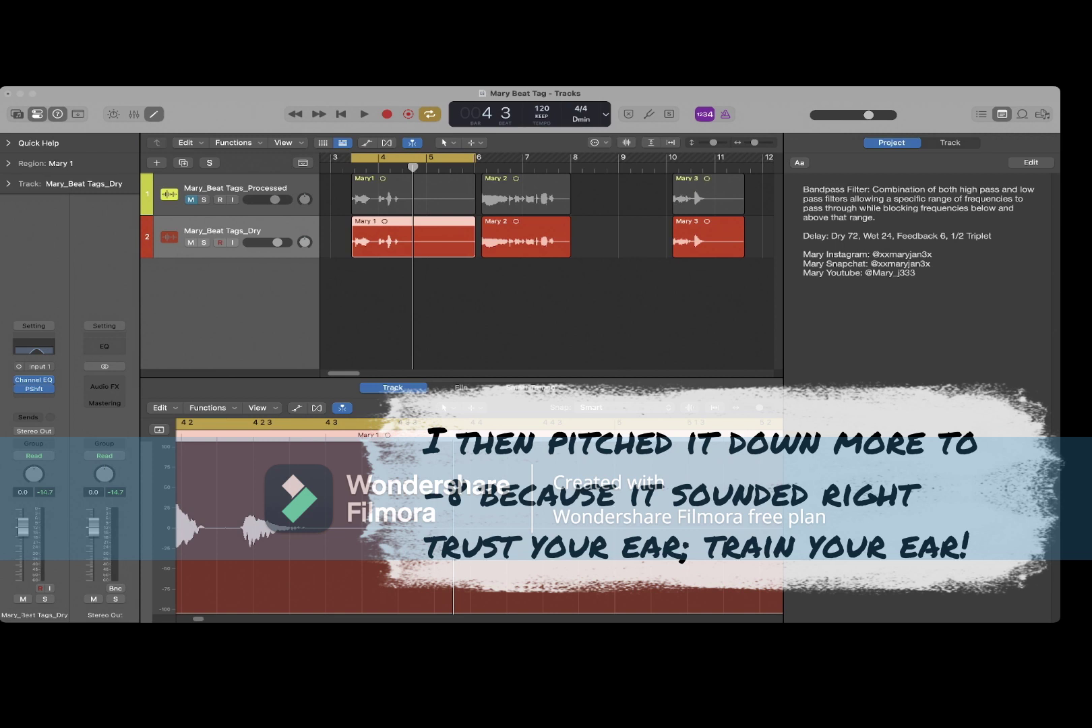
Review the effects chain on the Mary_Beat Tags_Processed track and return to the dry track
key(super+Tab)
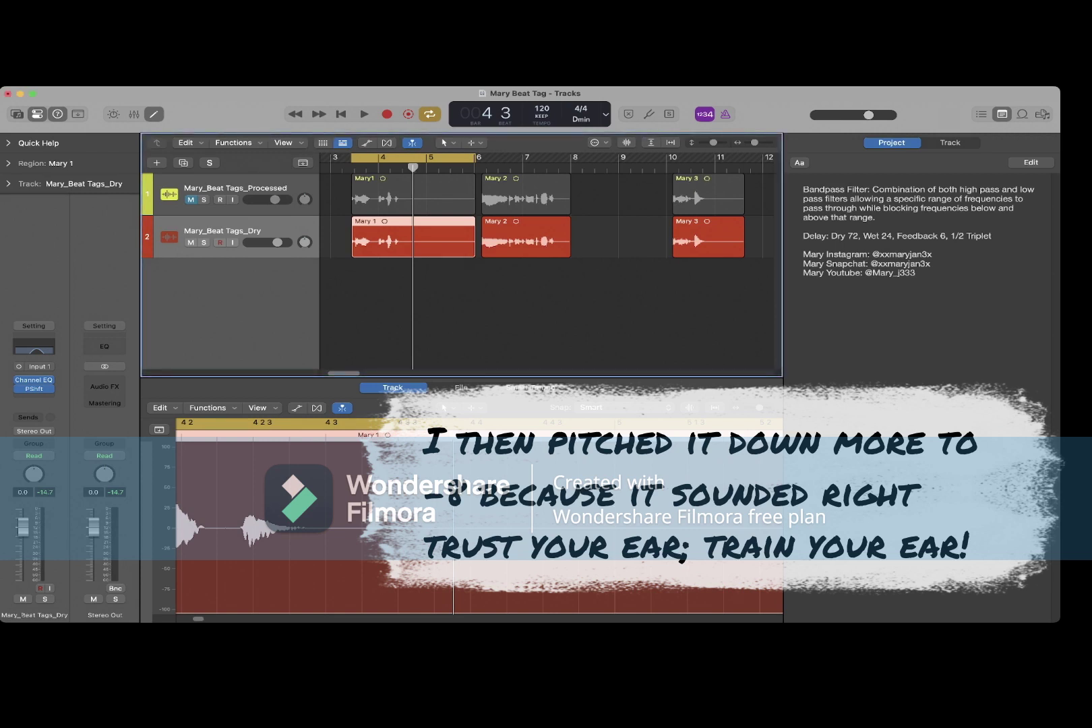
key(Up)
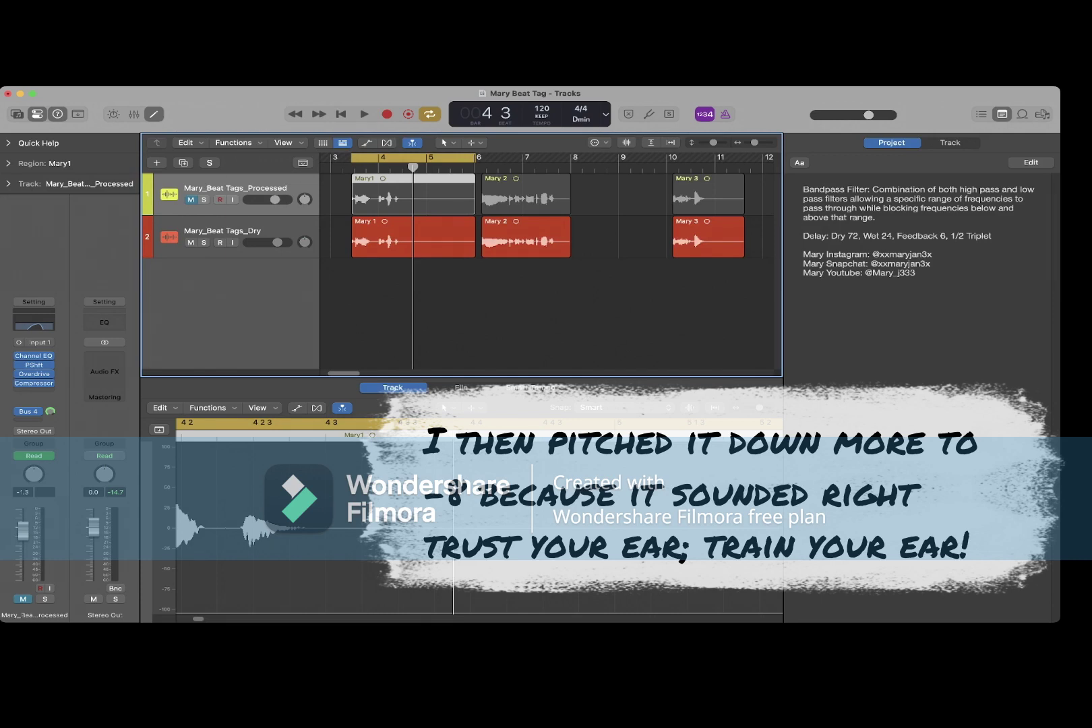
key(Down)
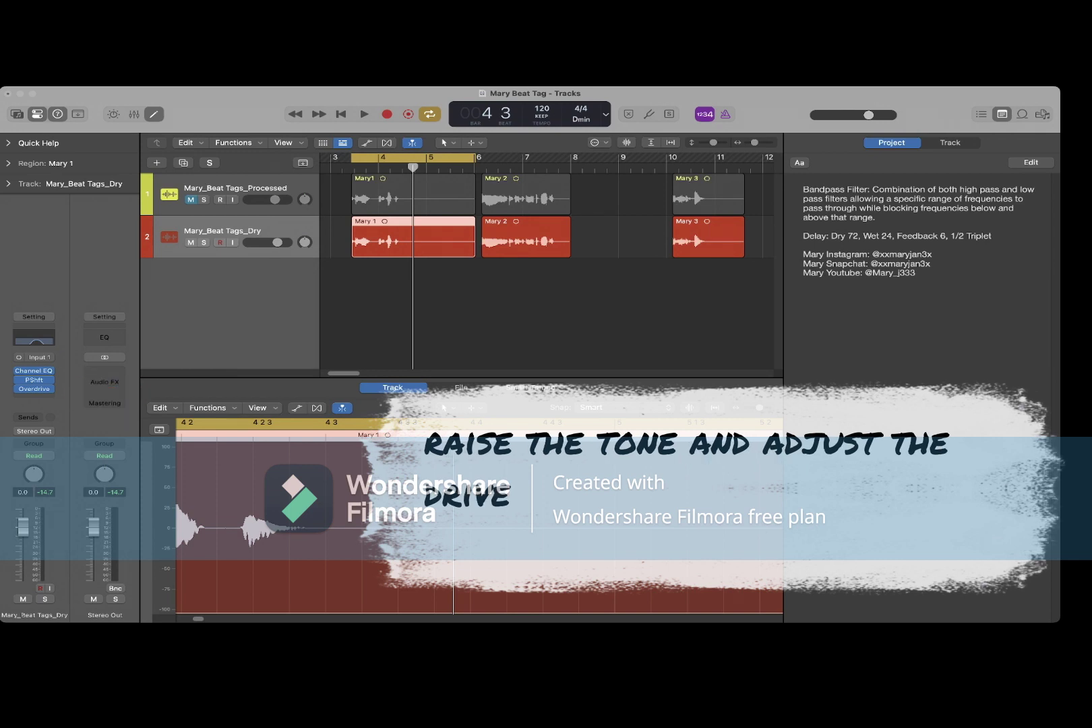
Play the dry Mary 1 region repeatedly while adjusting the Overdrive to bring the Stereo Out peak toward -6.0 dBFS
key(space)
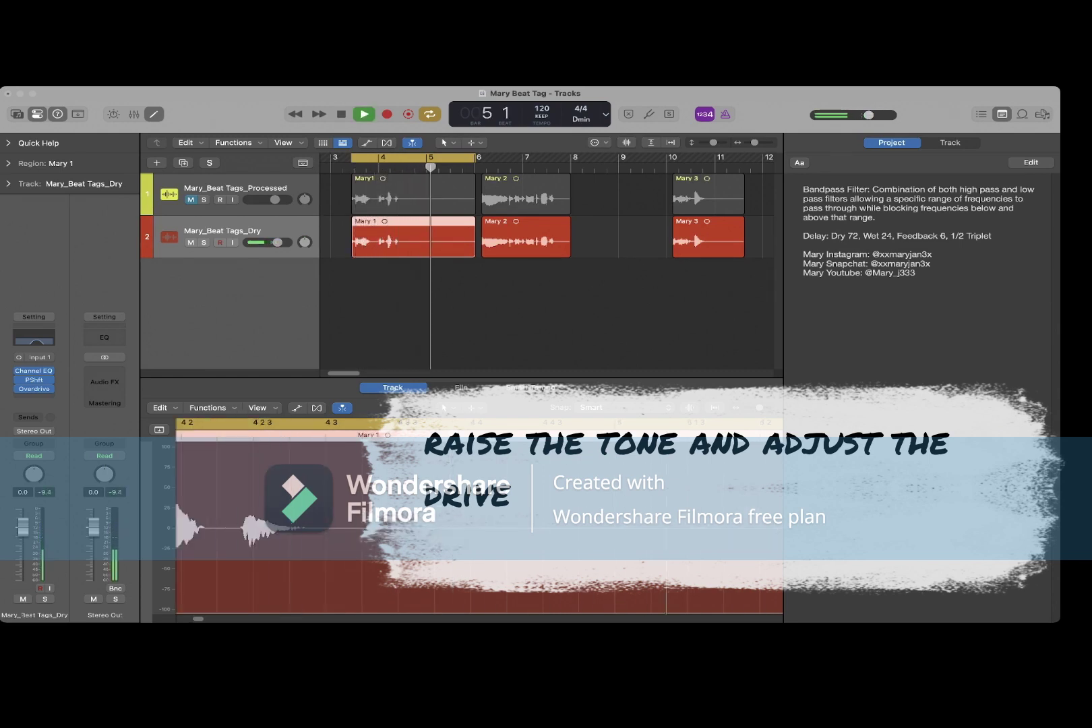
key(space)
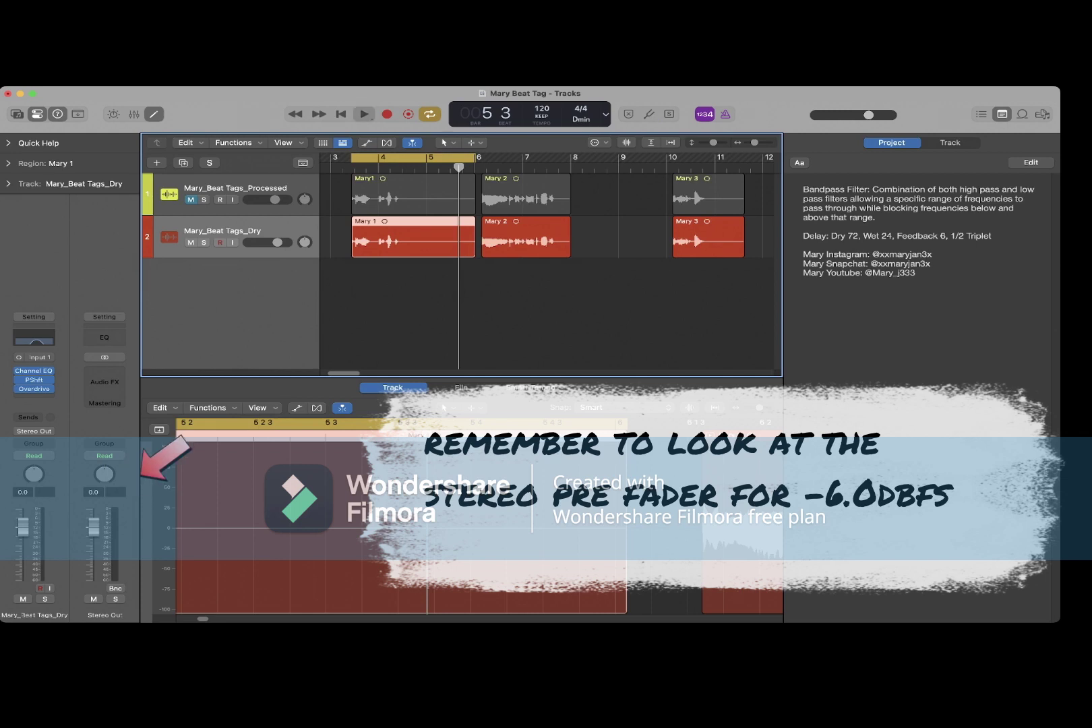
key(space)
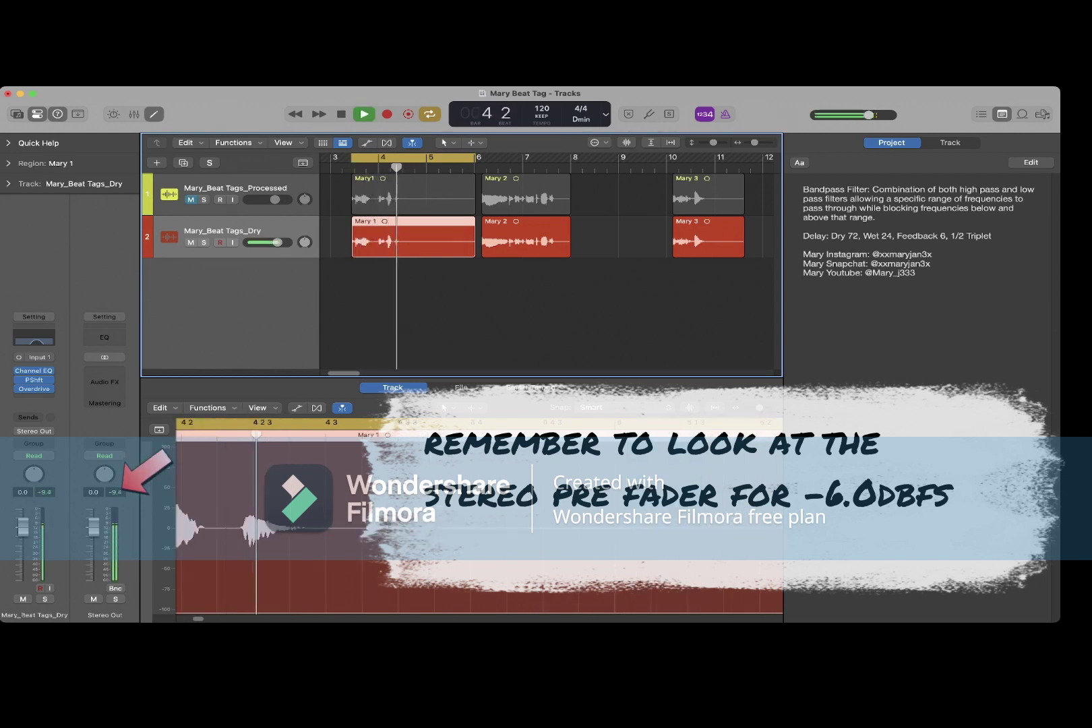
key(space)
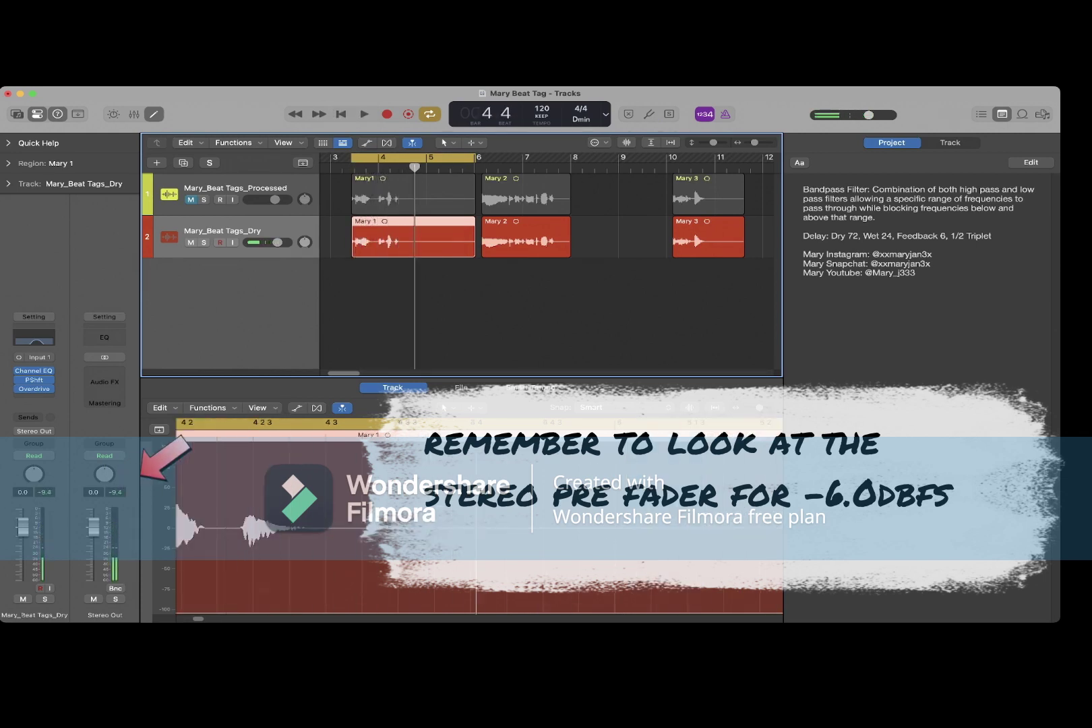
key(space)
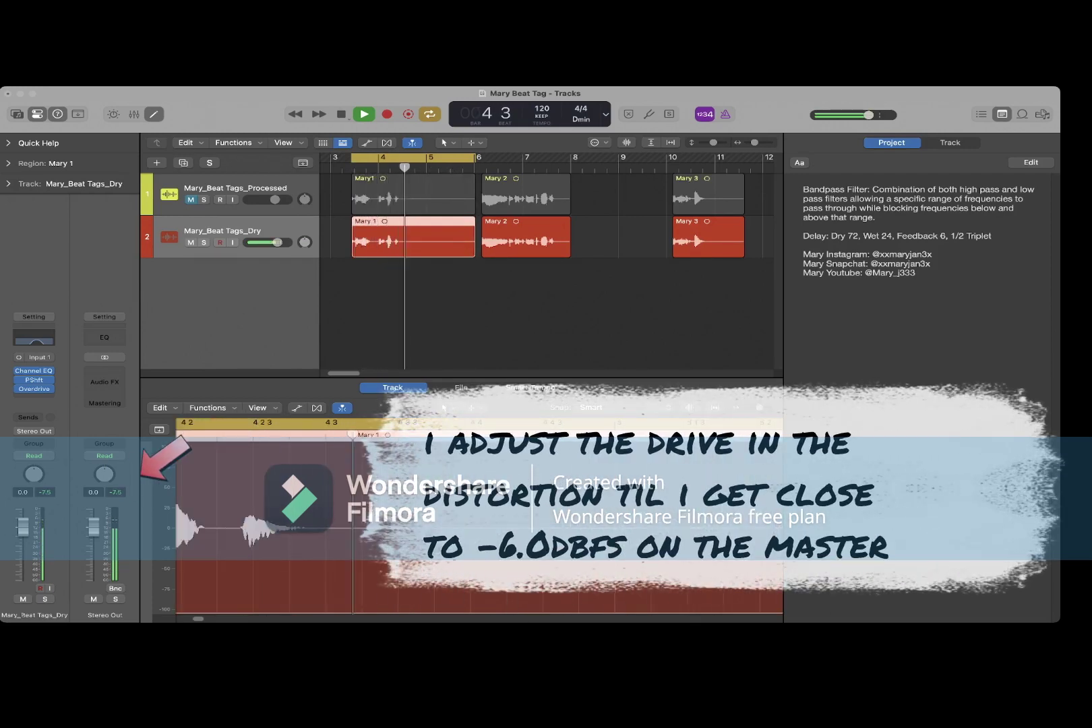
key(space)
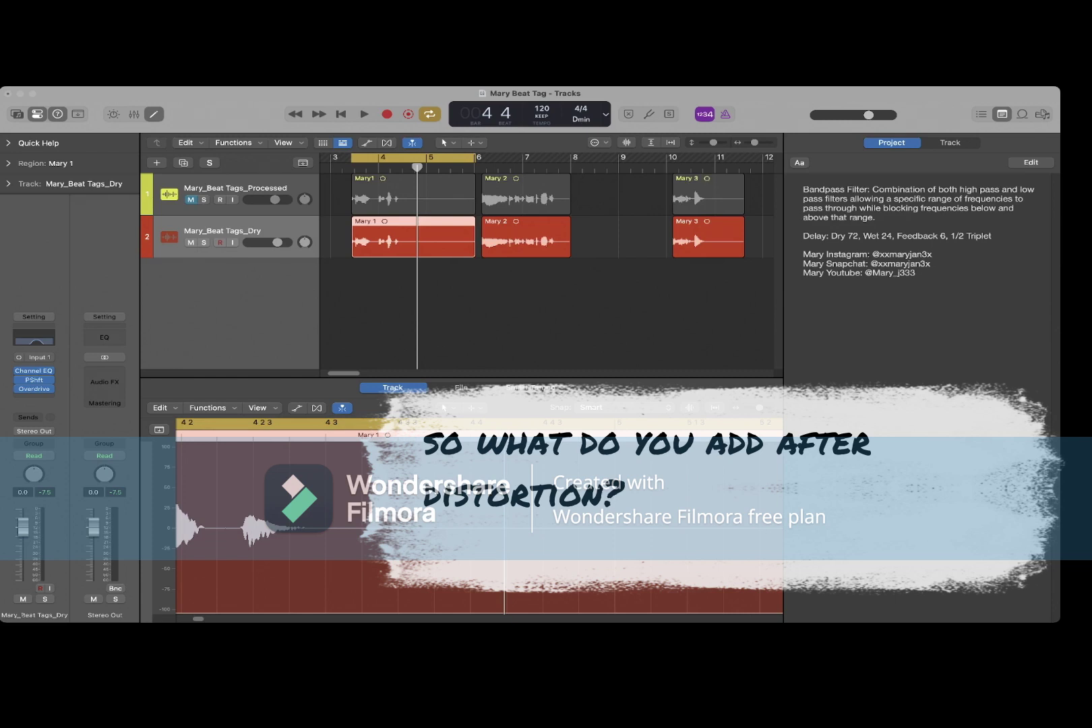
Play the dry Mary 1 region through the Compressor to check the Stereo Out peak, and select the Mary_Beat Tags_Processed track for reference
key(super+Tab)
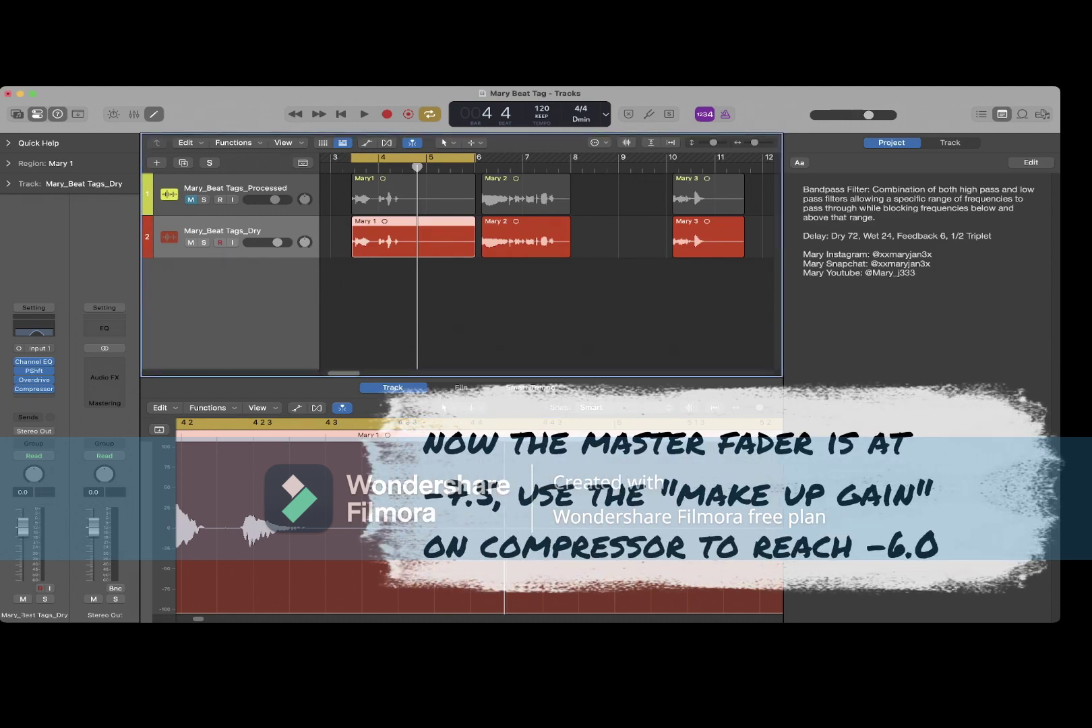
key(space)
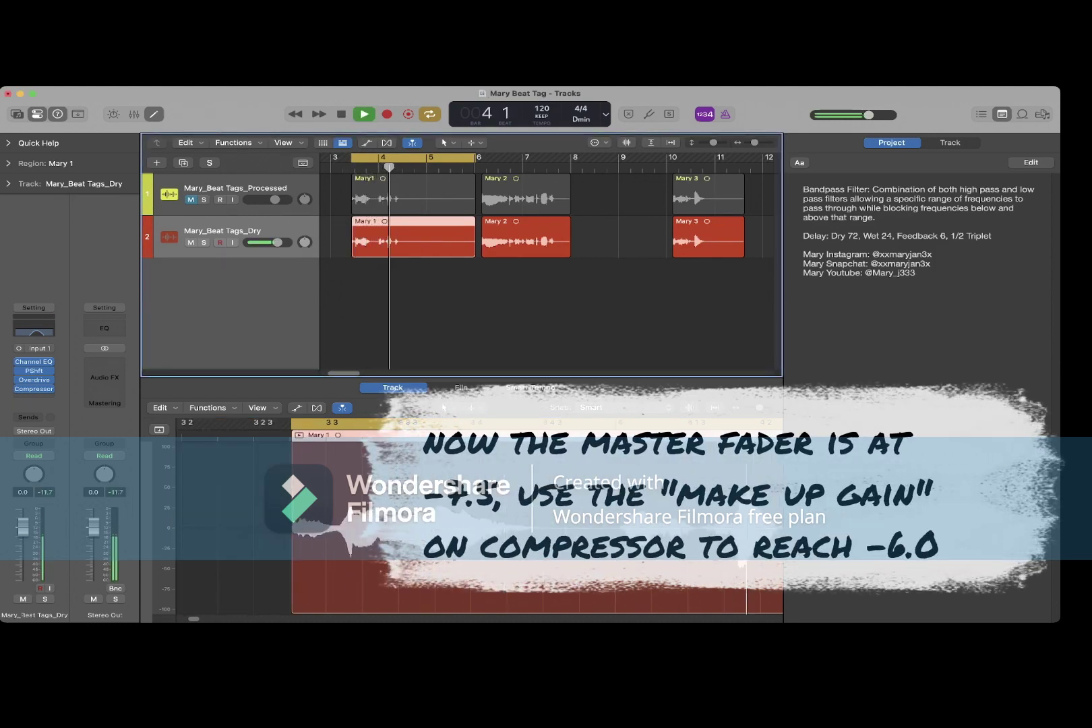
key(space)
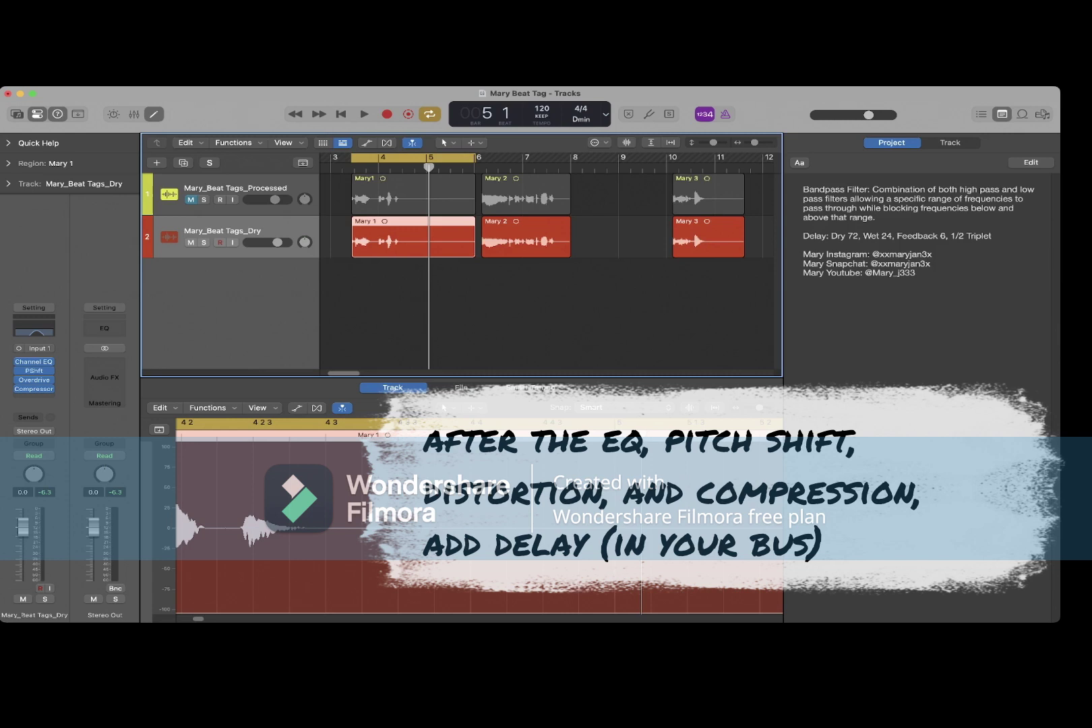
key(Up)
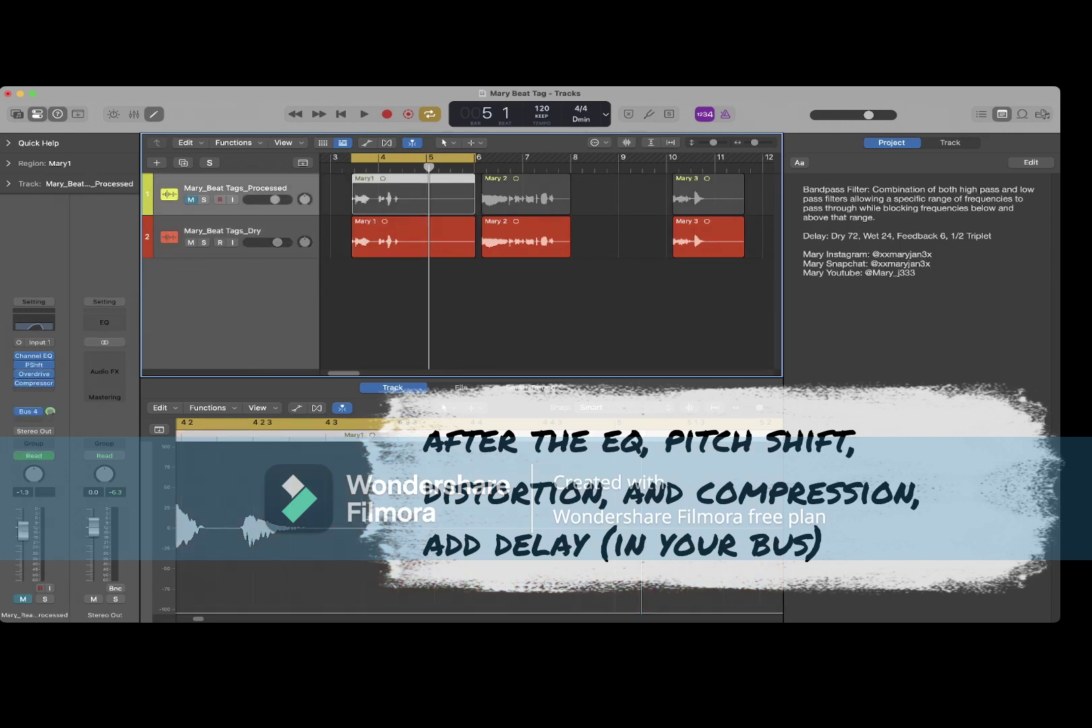
Route the Mary_Beat Tags_Dry track to Bus 4 with the Tape Delay, using the processed track as reference
key(Down)
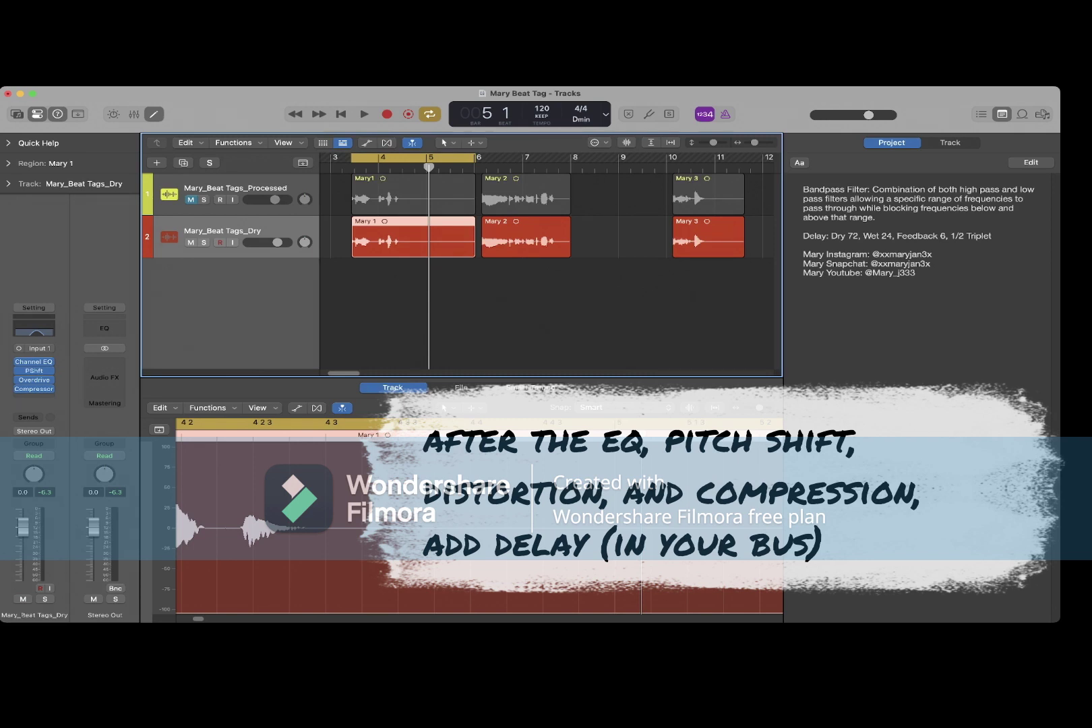
key(Up)
key(Down)
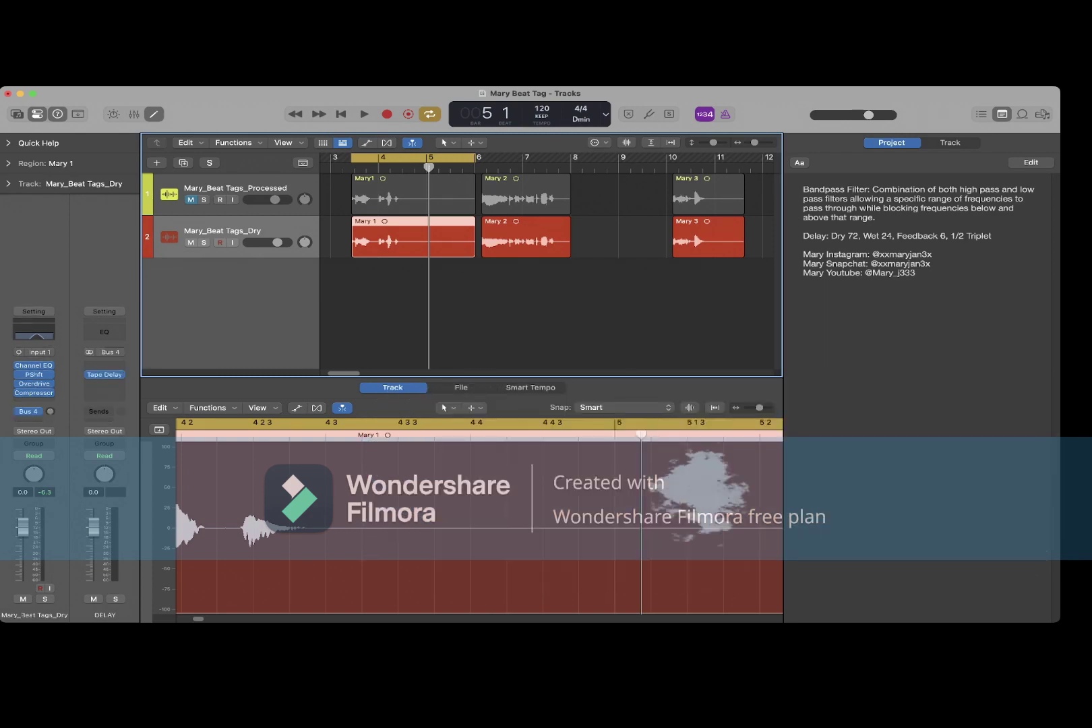
Show the mixer and examine the DELAY channel's name, input and effects alongside the two vocal tracks
key(x)
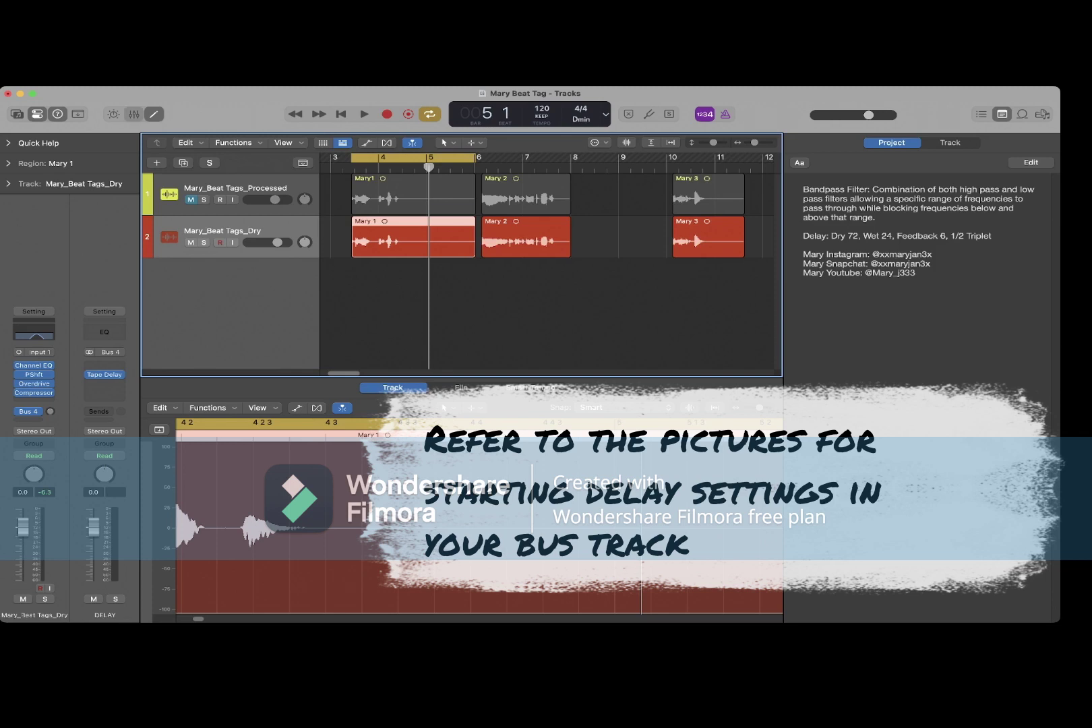
scroll(304, 512, down, 3)
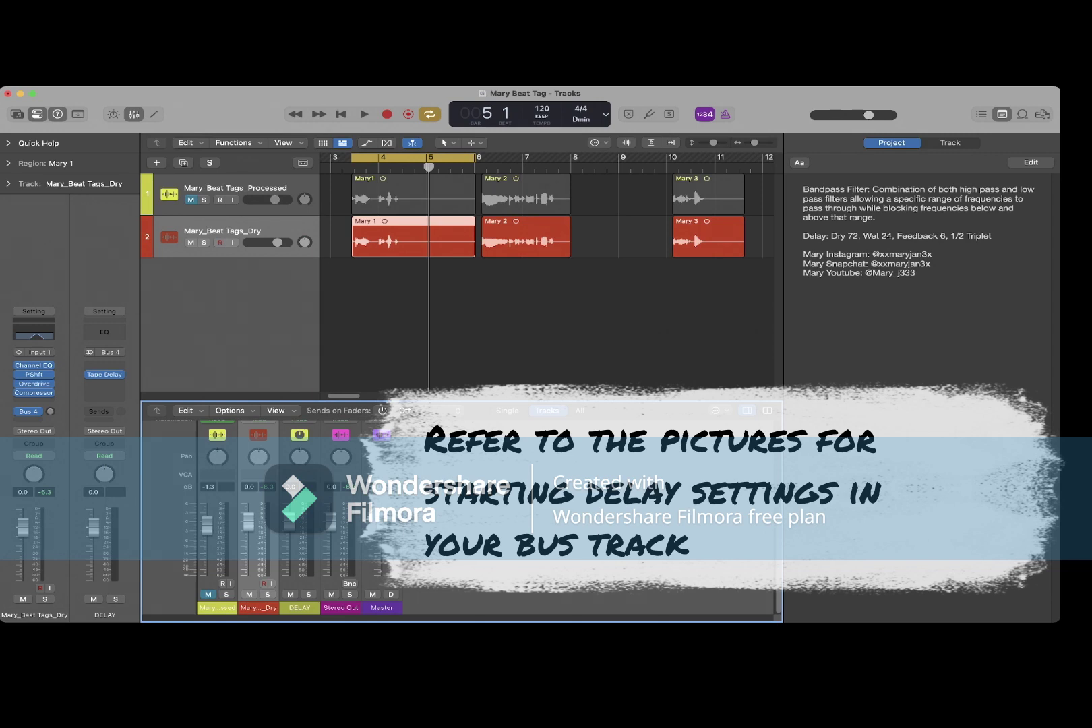
double_click(299, 608)
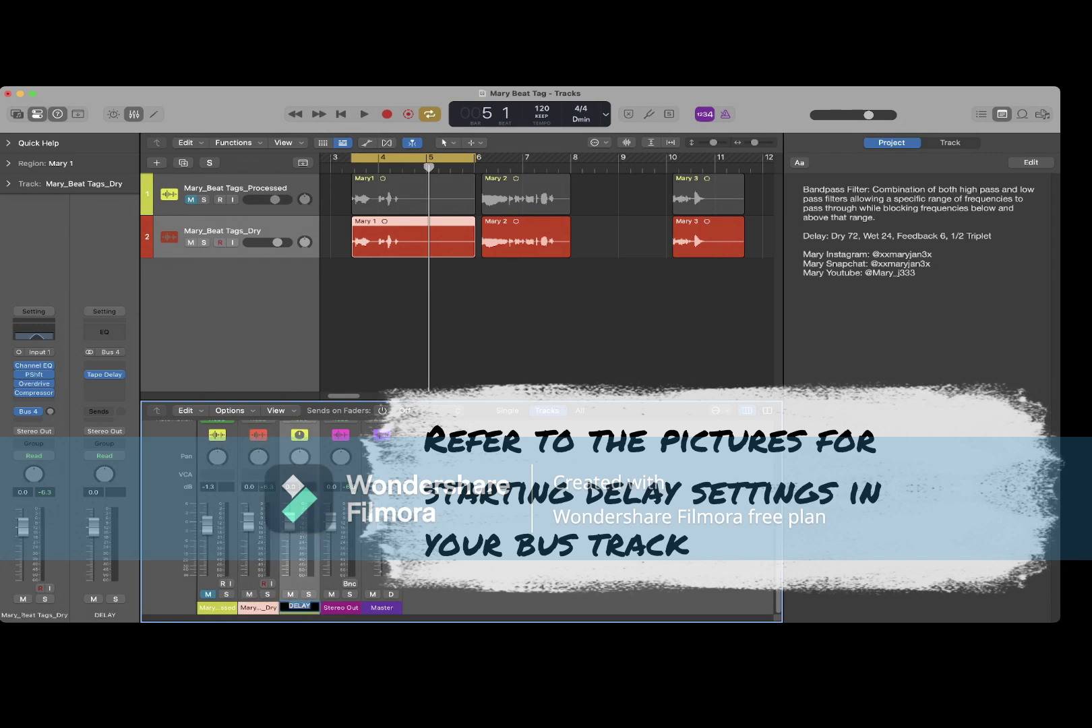
scroll(304, 513, up, 3)
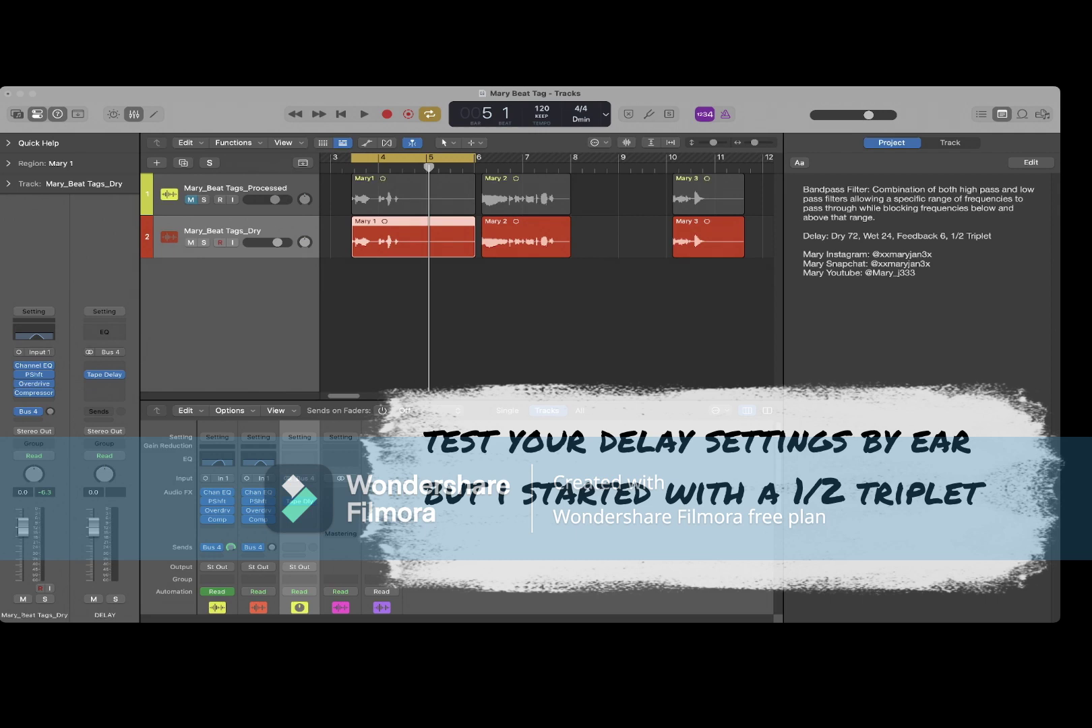
Raise the dry track's Bus 4 send level and play the Mary 1 region to audition the Tape Delay
key(space)
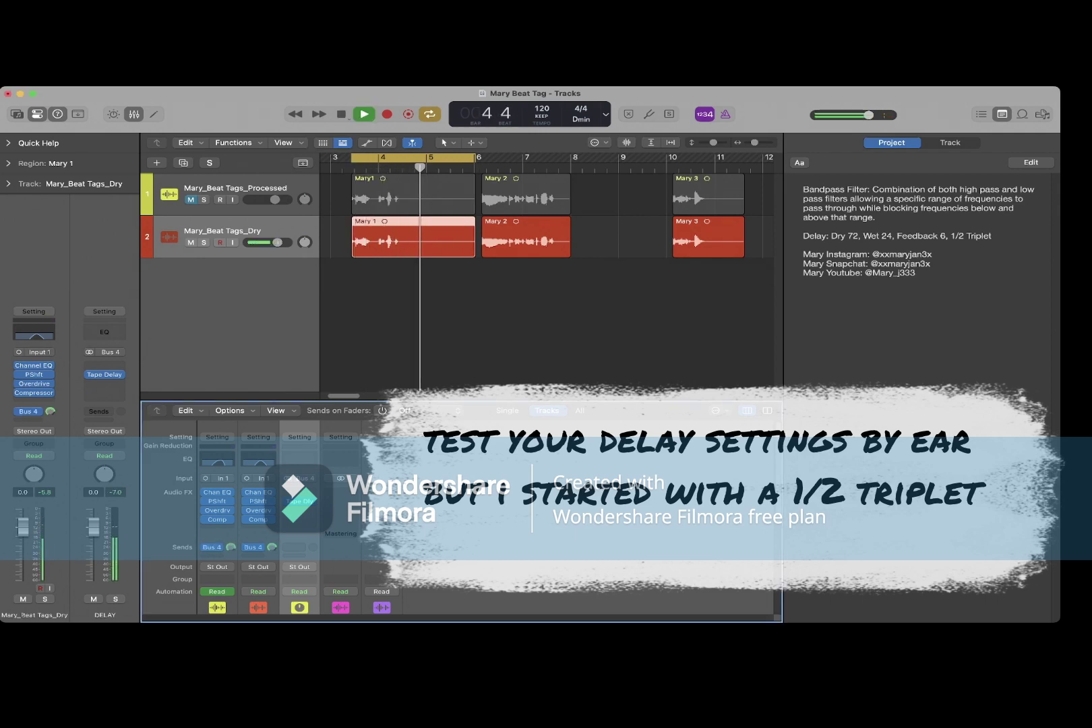
key(space)
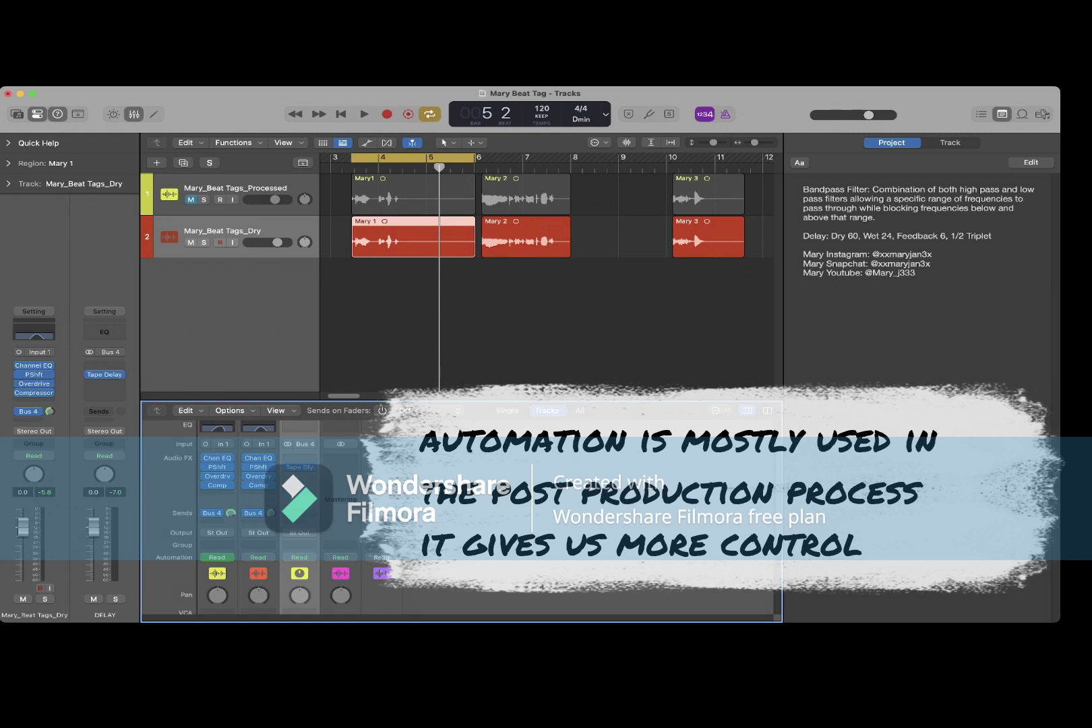
scroll(290, 519, down, 3)
scroll(459, 513, up, 3)
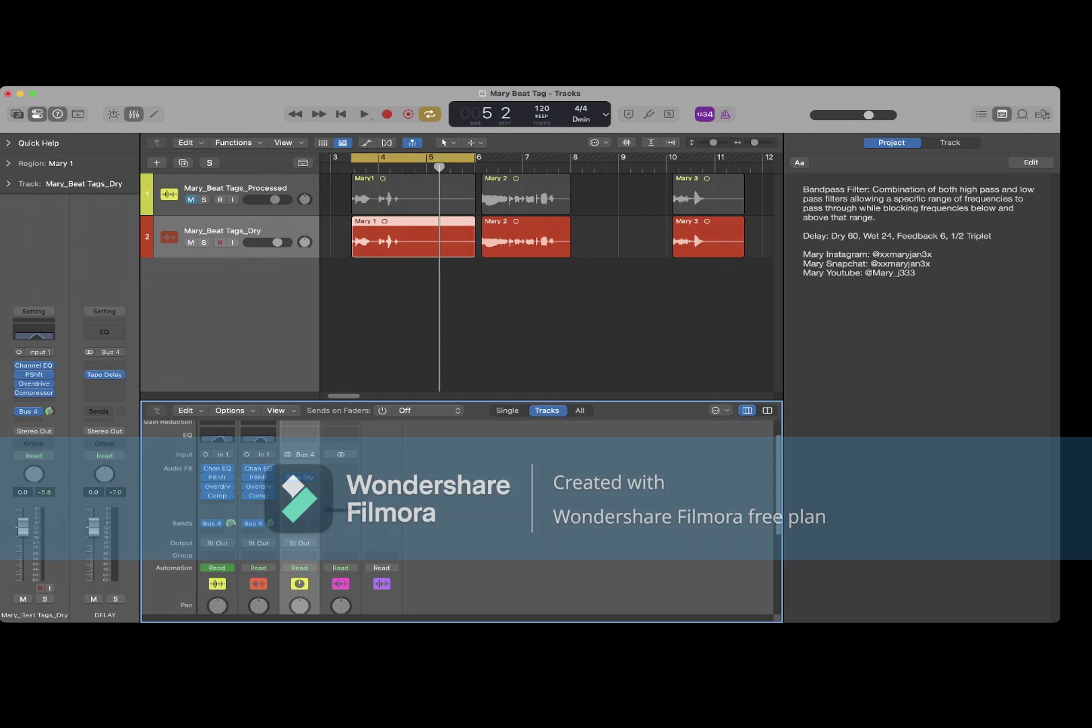
click(365, 114)
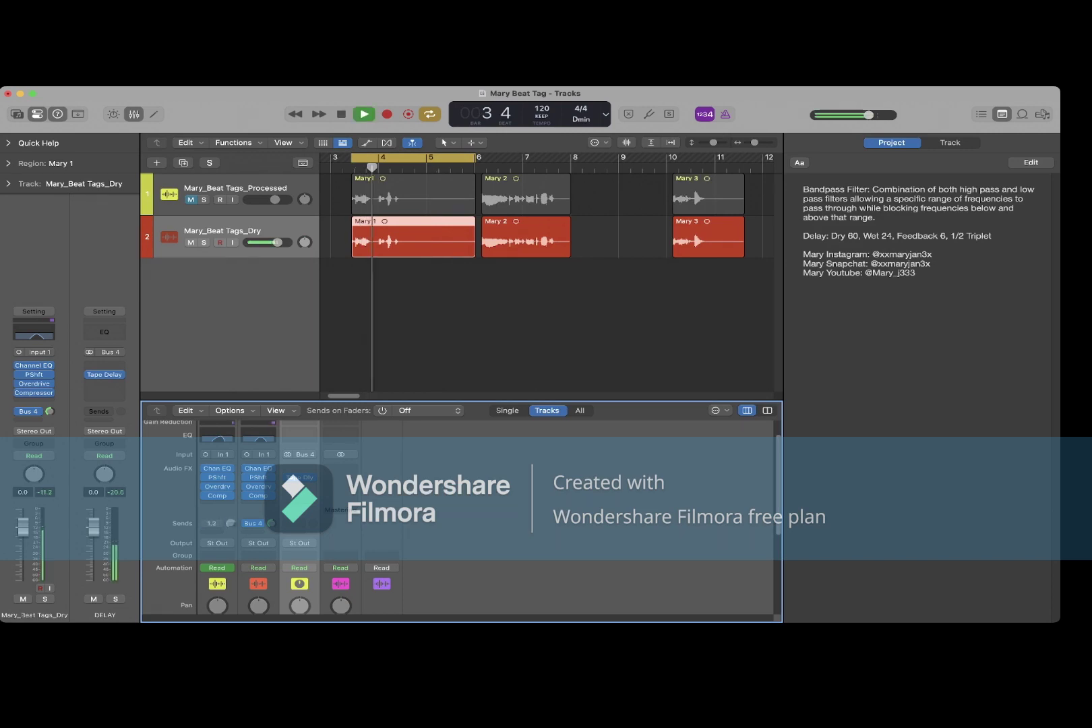
key(space)
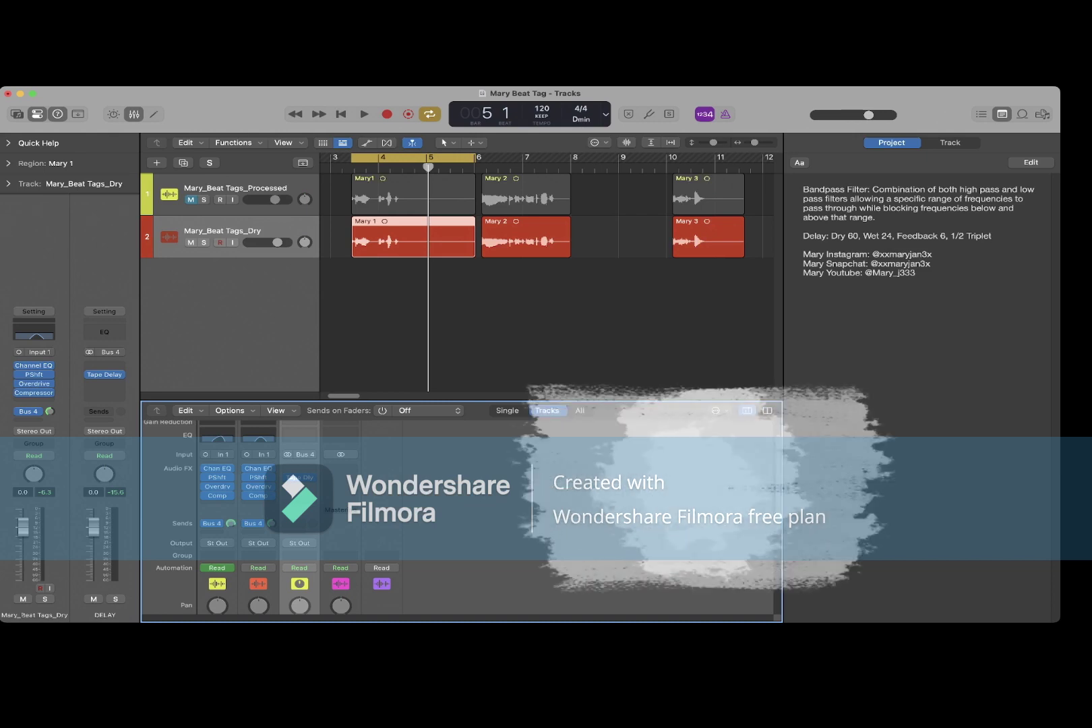
Show track automation, set the Mary_Beat Tags_Dry lane to Send Mute 1, and play the Mary 1 region briefly
key(a)
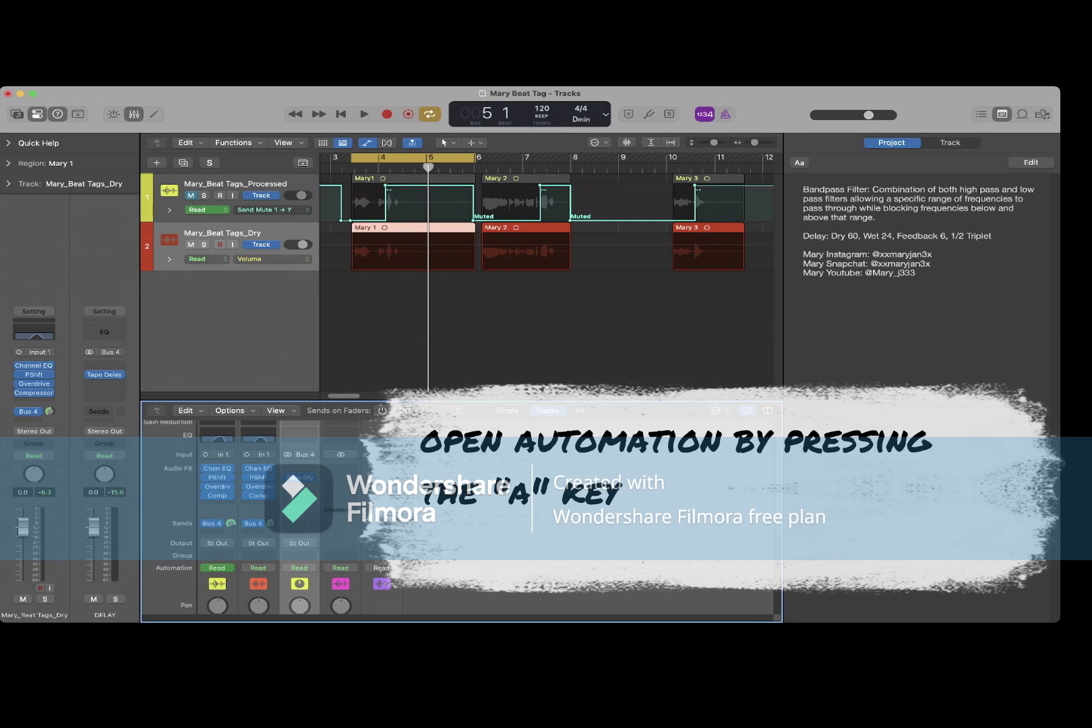
key(Tab)
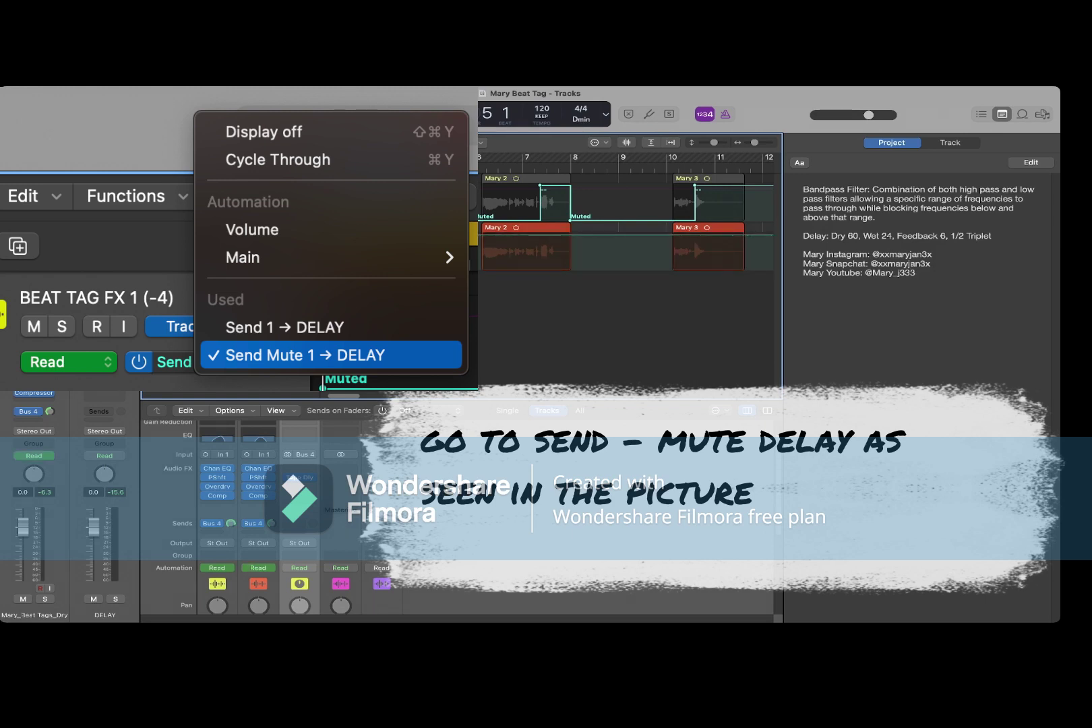
key(space)
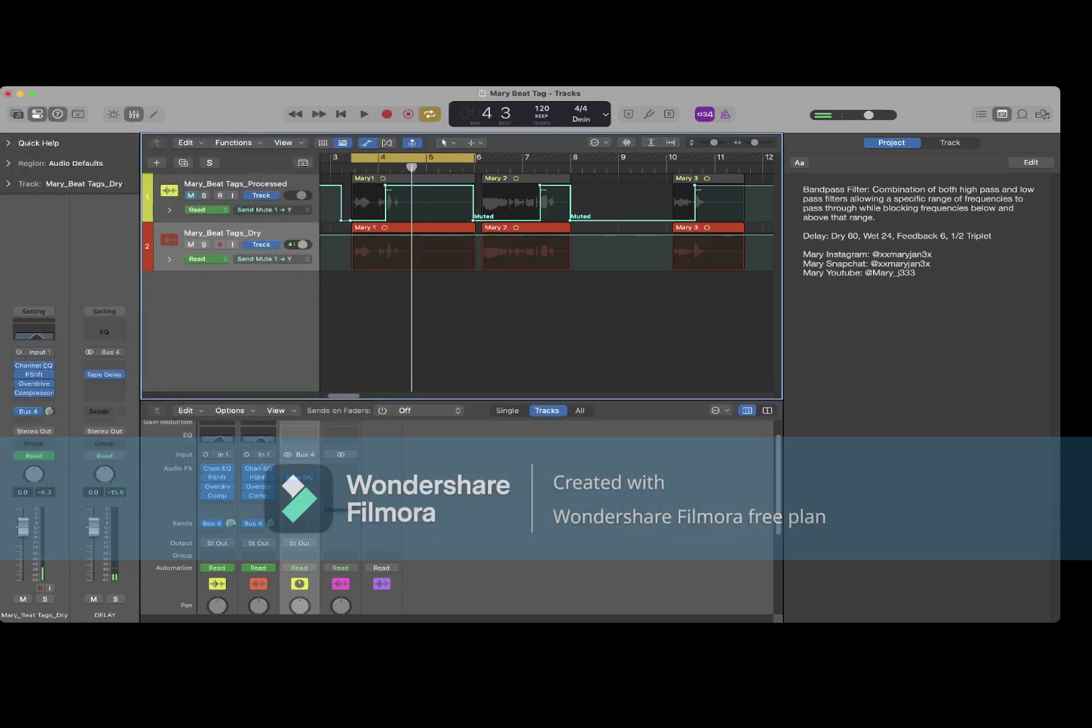
Add Send Mute points on the dry track that mute the delay send from just before Mary 1 to just after bar 4
click(387, 235)
click(395, 234)
drag(387, 235, 356, 235)
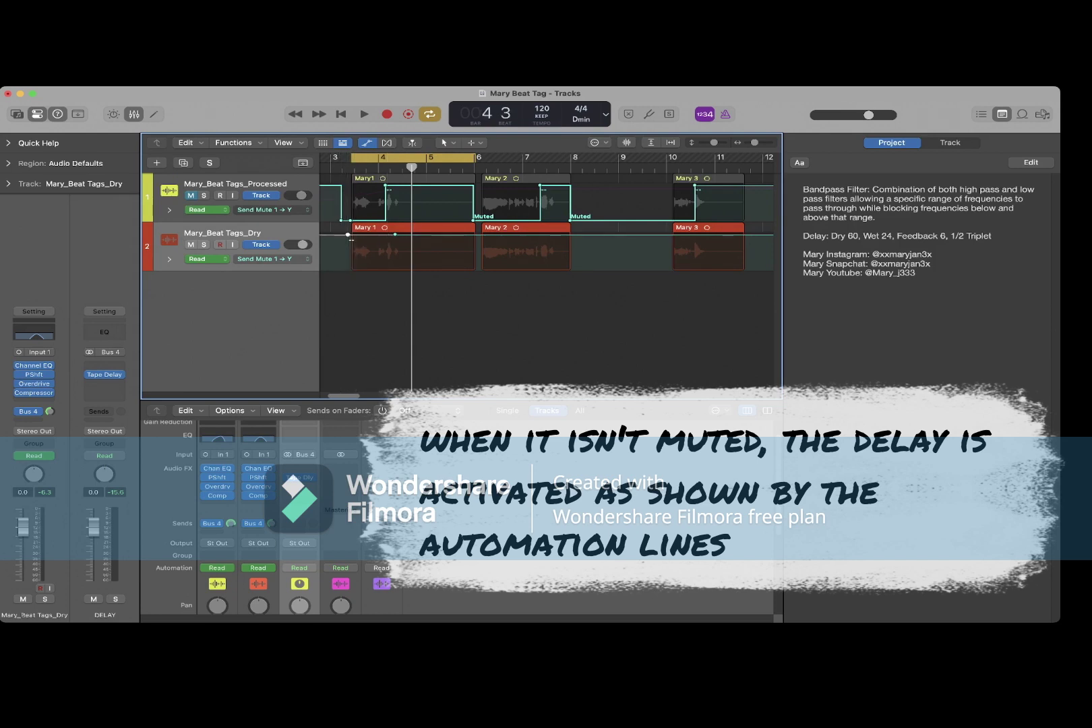
click(395, 235)
drag(348, 234, 348, 270)
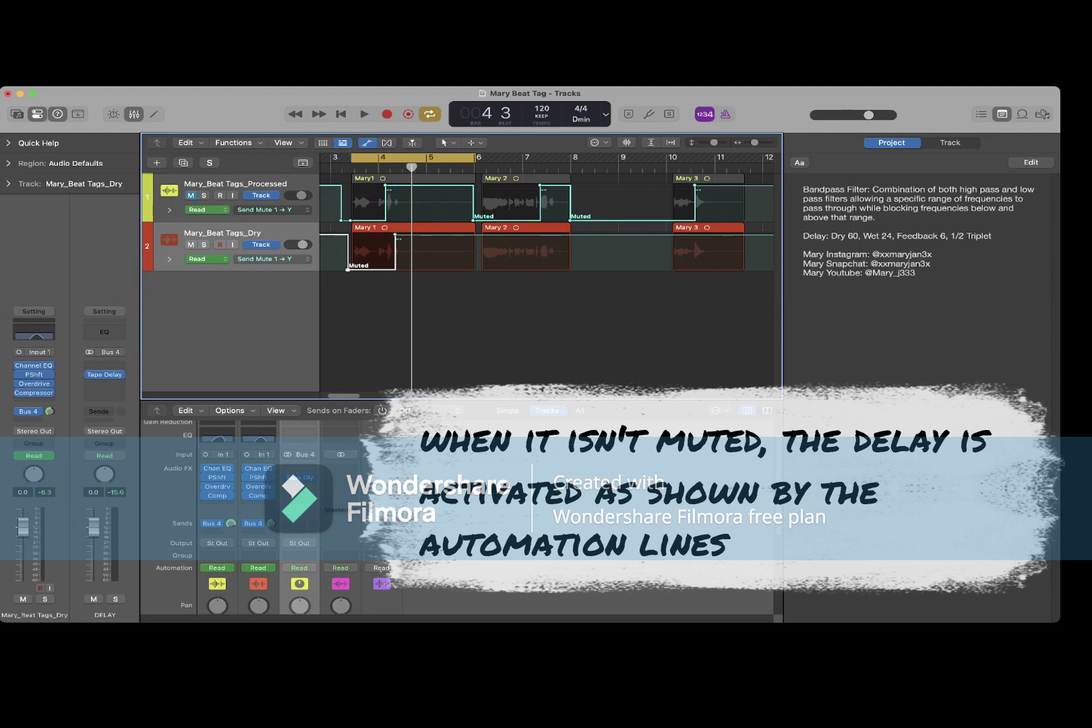
click(395, 235)
drag(395, 235, 388, 236)
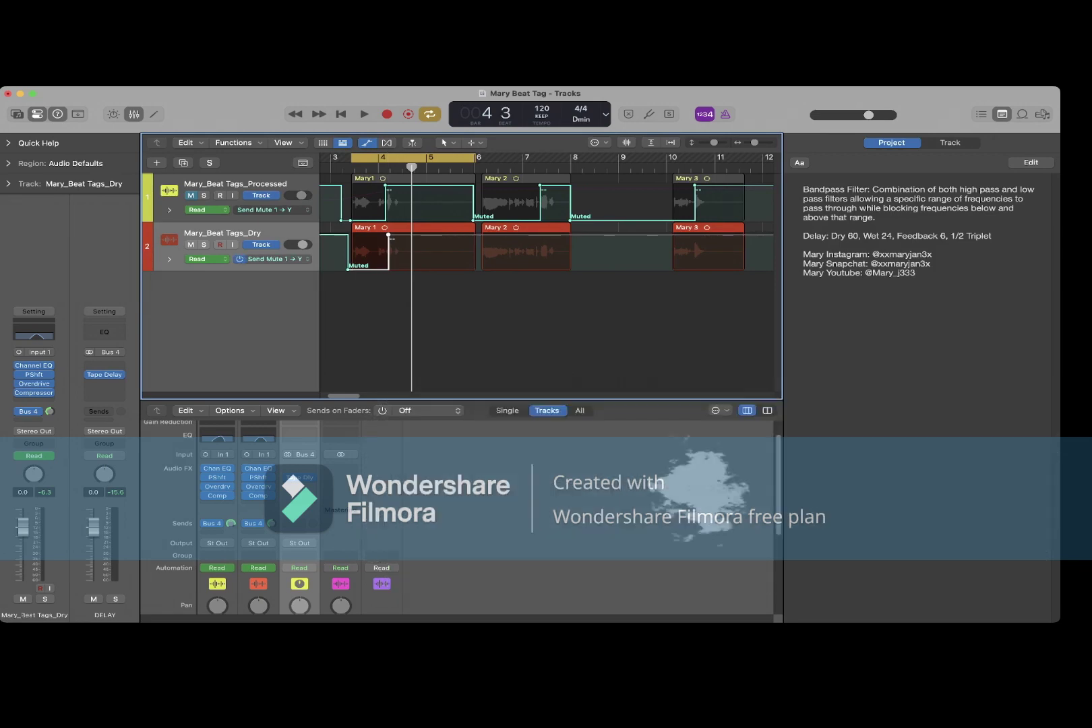
Play the Mary 1 beat tag together with the NÜ MIC (EDM MIX) track up to bar 5
scroll(284, 520, down, 5)
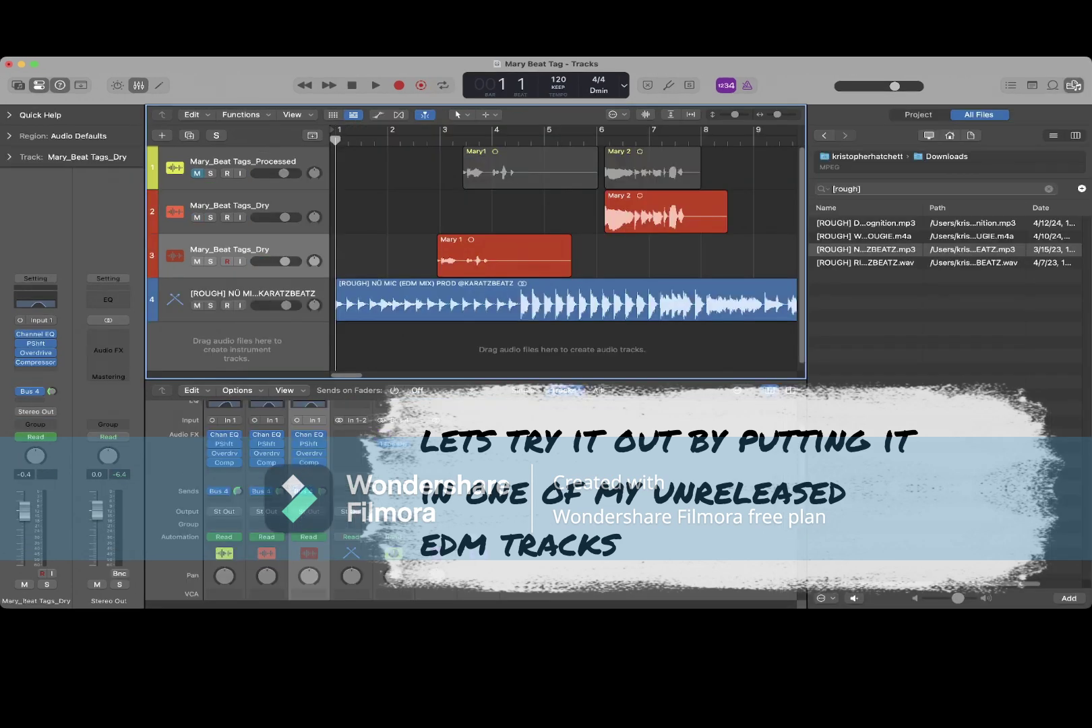
key(space)
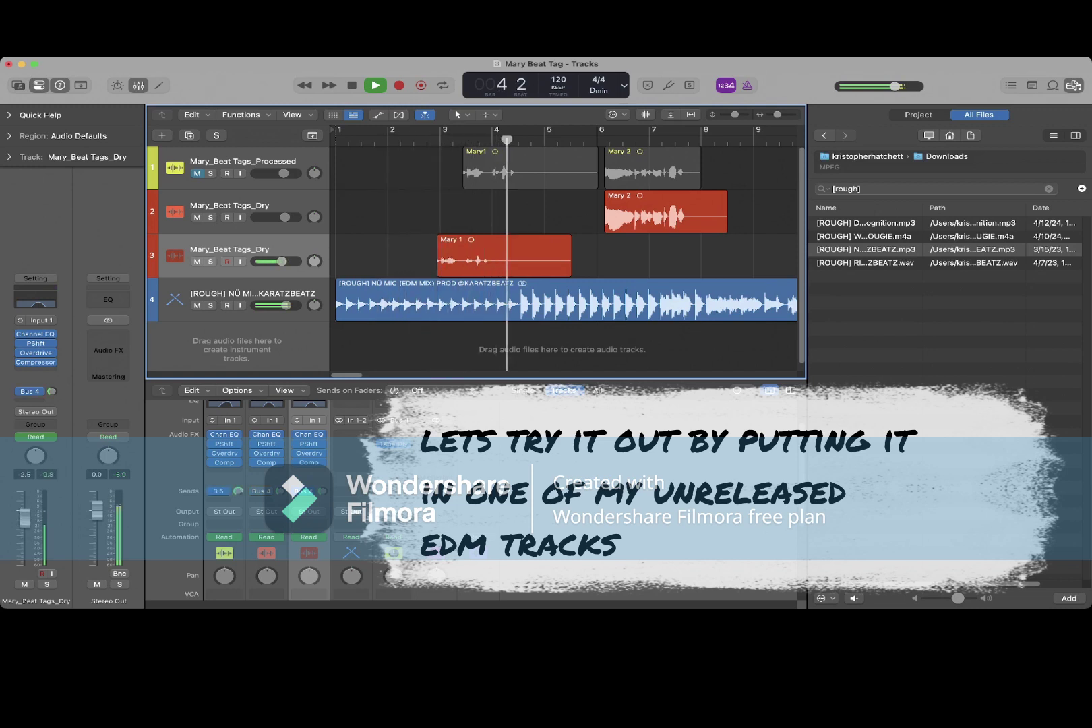
key(space)
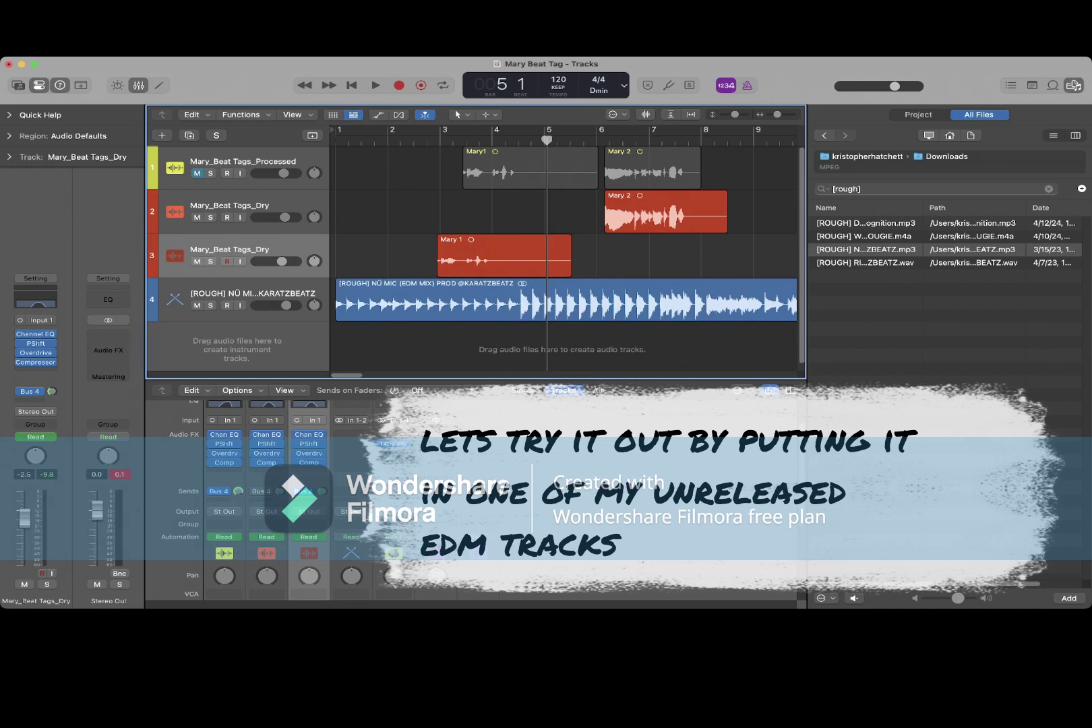
Lower the NÜ MIC (EDM MIX) track's volume and replay it with the Mary 1 tag from the project start
drag(286, 306, 275, 305)
key(period)
key(Return)
key(space)
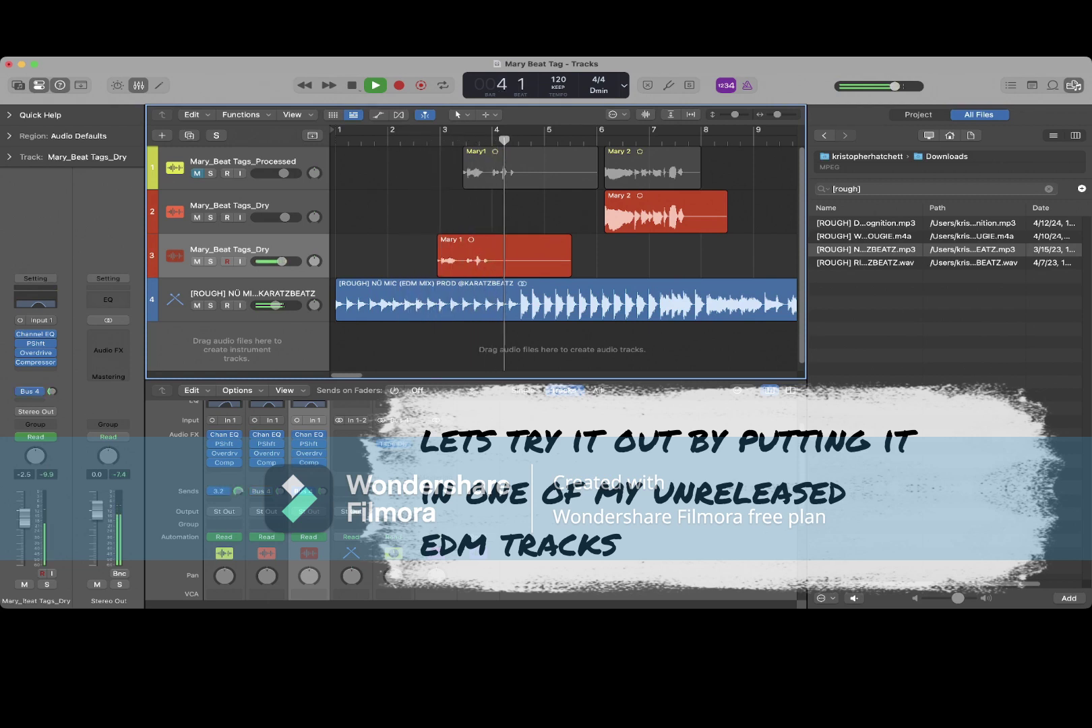
key(space)
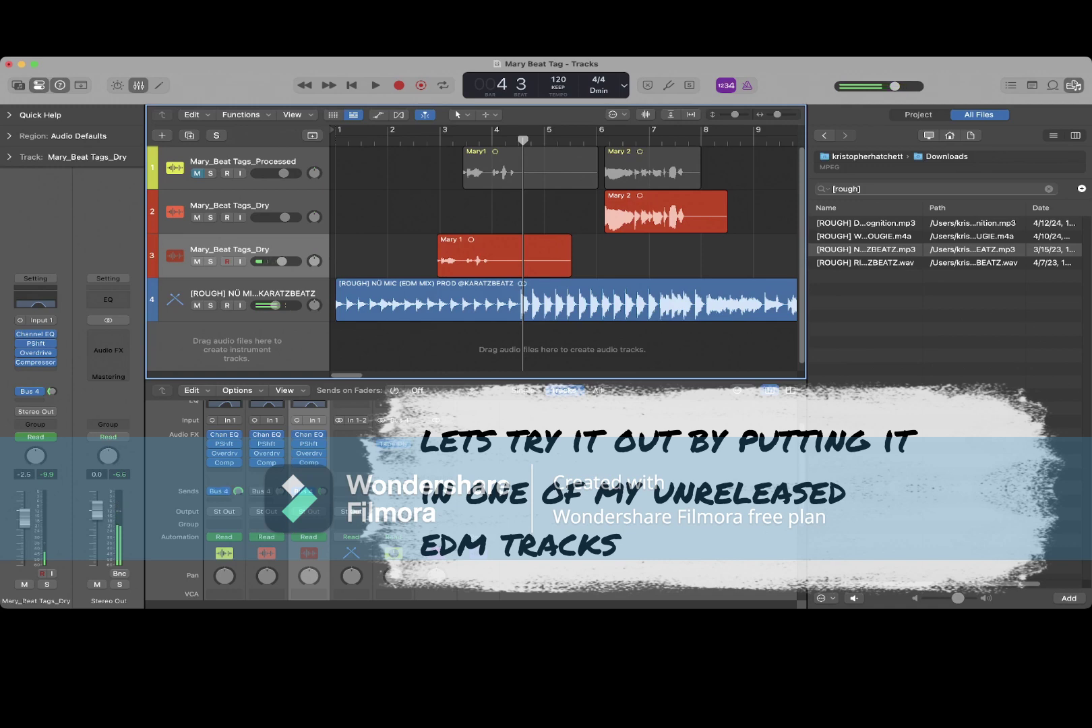